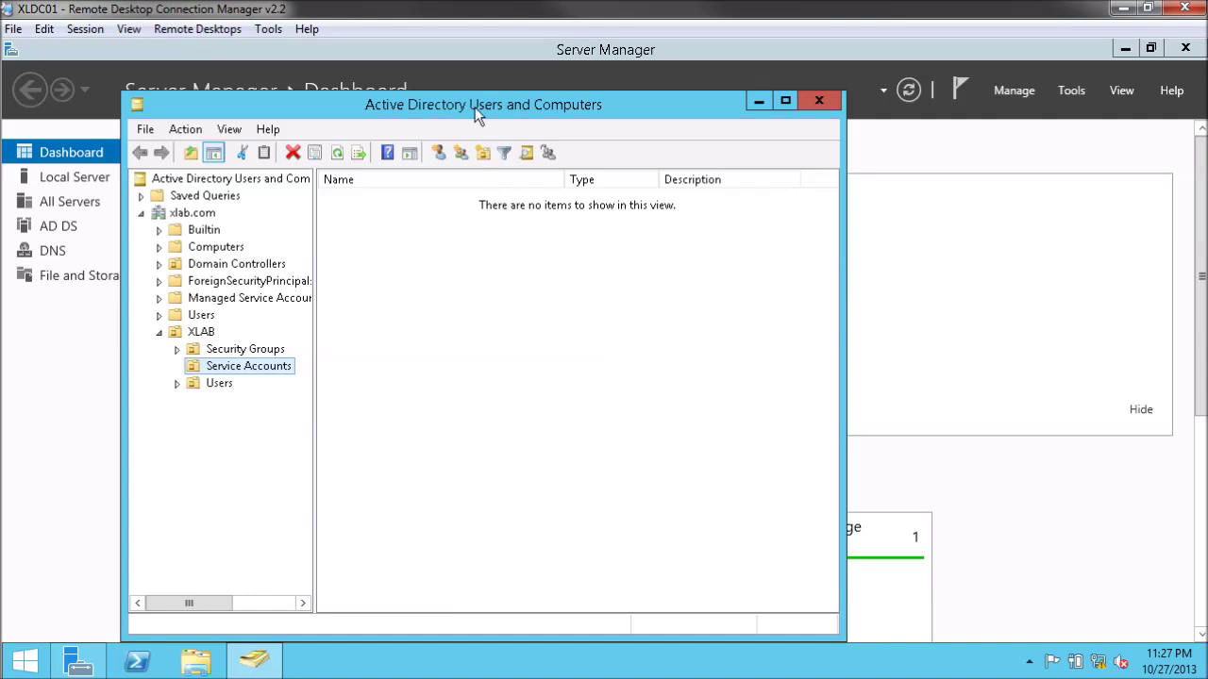
Step: In the Service Accounts OU, begin a new user with full name "SQL Server Service Account" and logon name svc_sqlserver
click(258, 362)
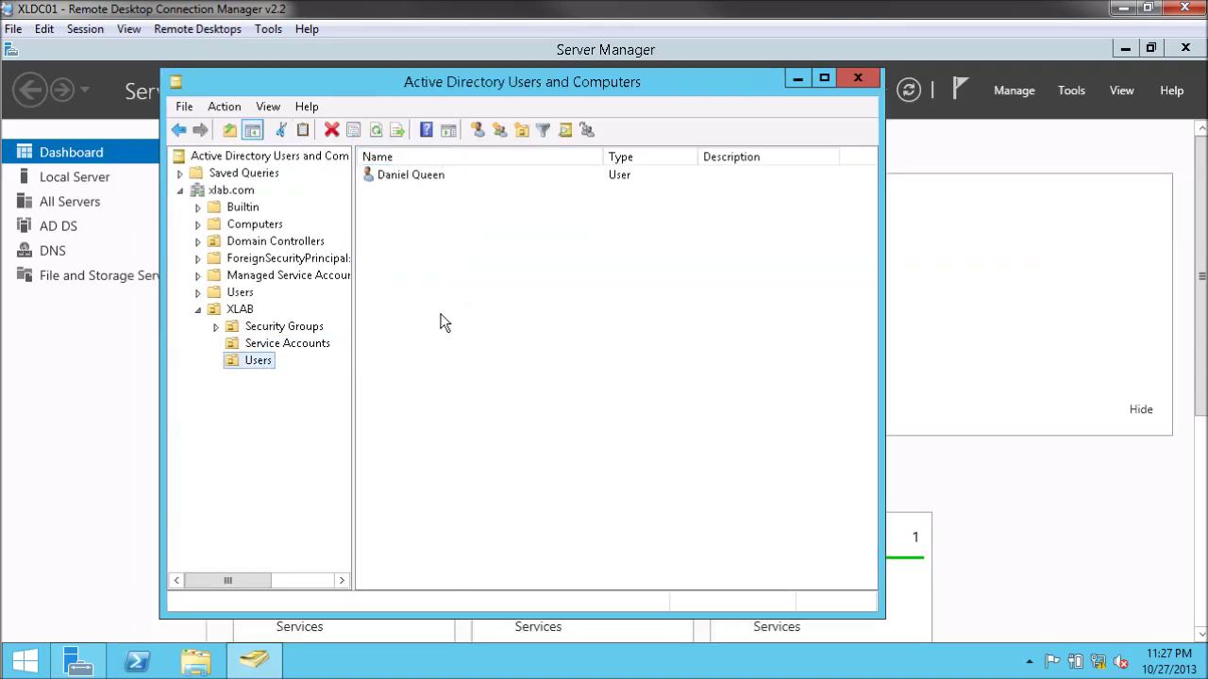
click(276, 346)
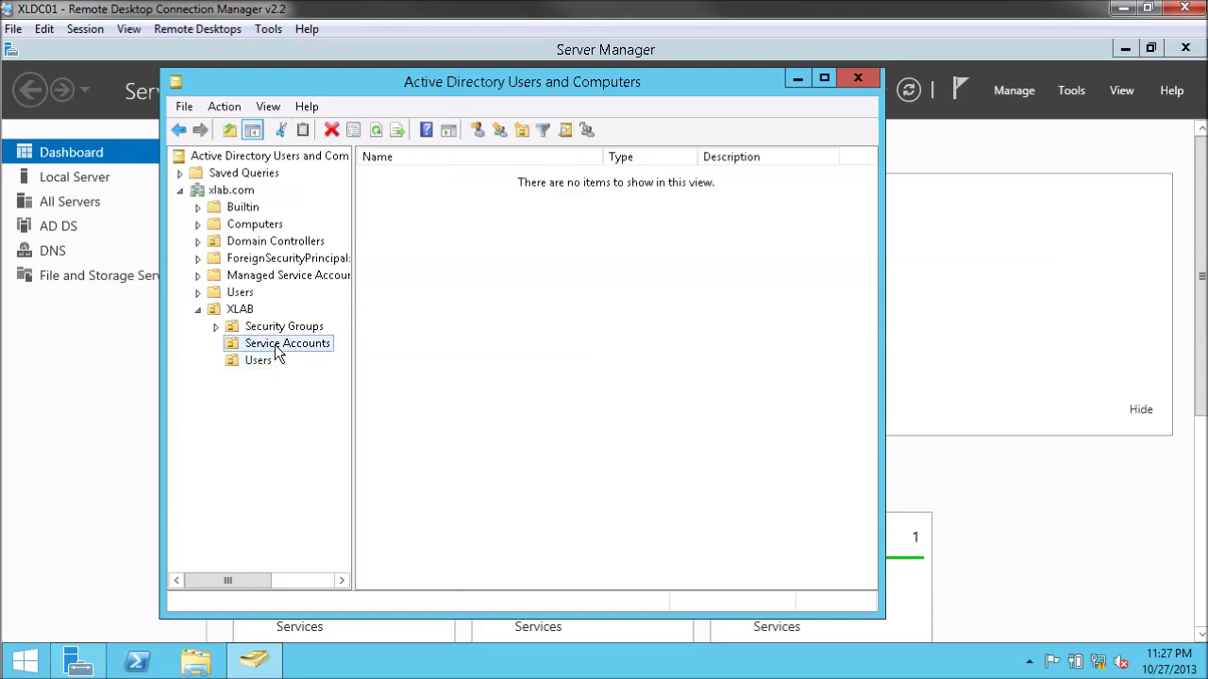
right_click(540, 310)
mouse_move(596, 390)
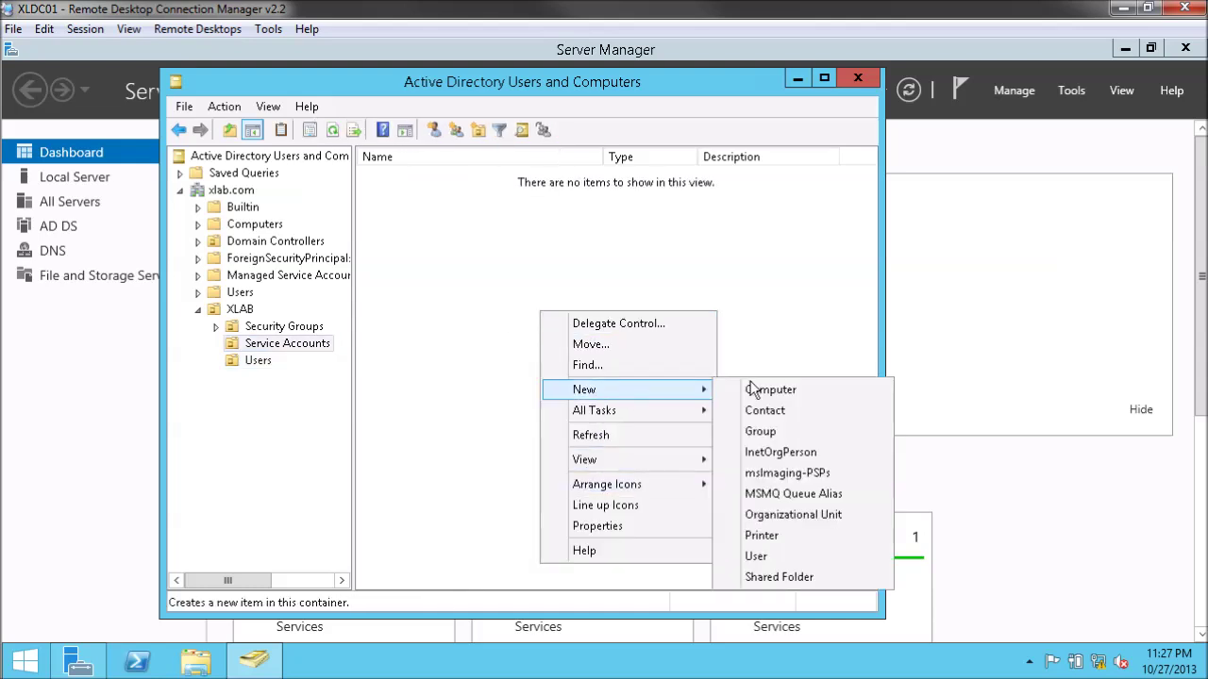
click(757, 556)
click(384, 253)
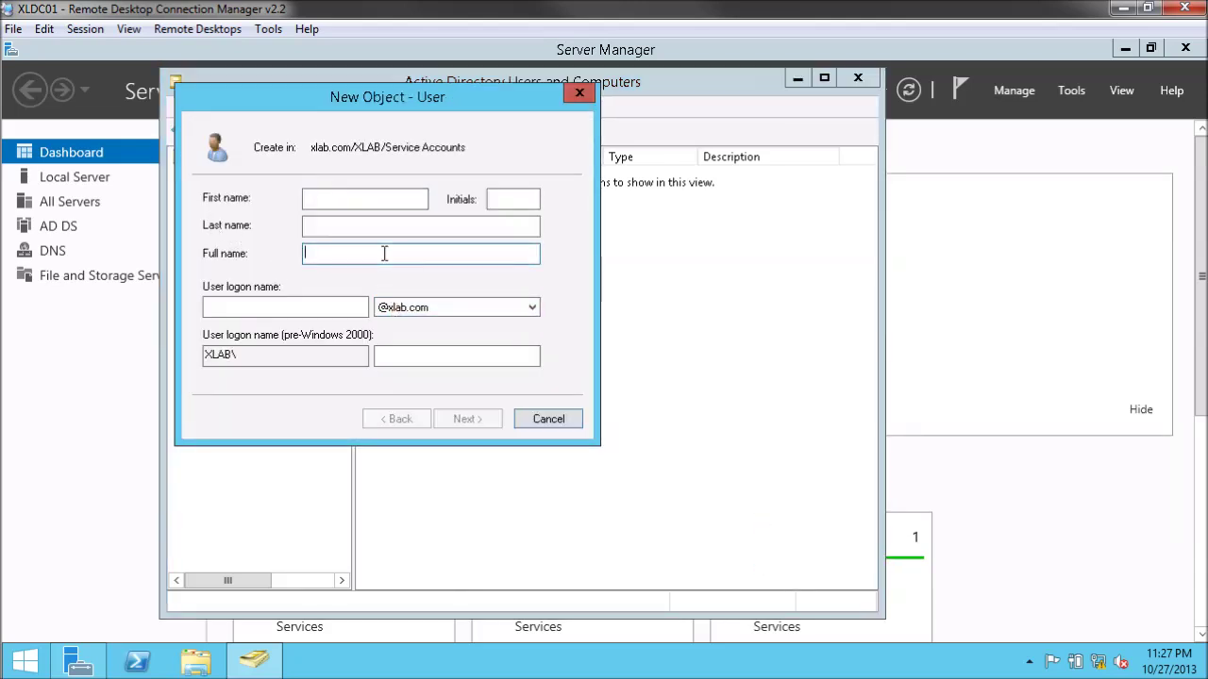
text(SQL Server Service Account)
key(Tab)
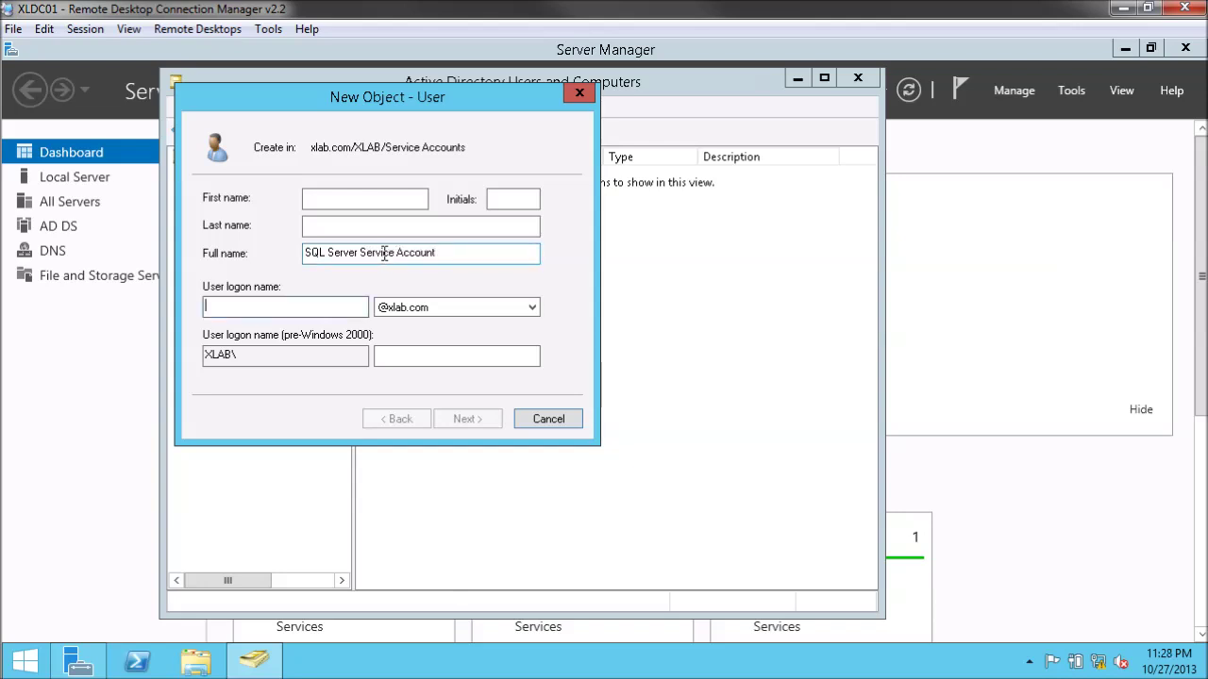
text(svc_)
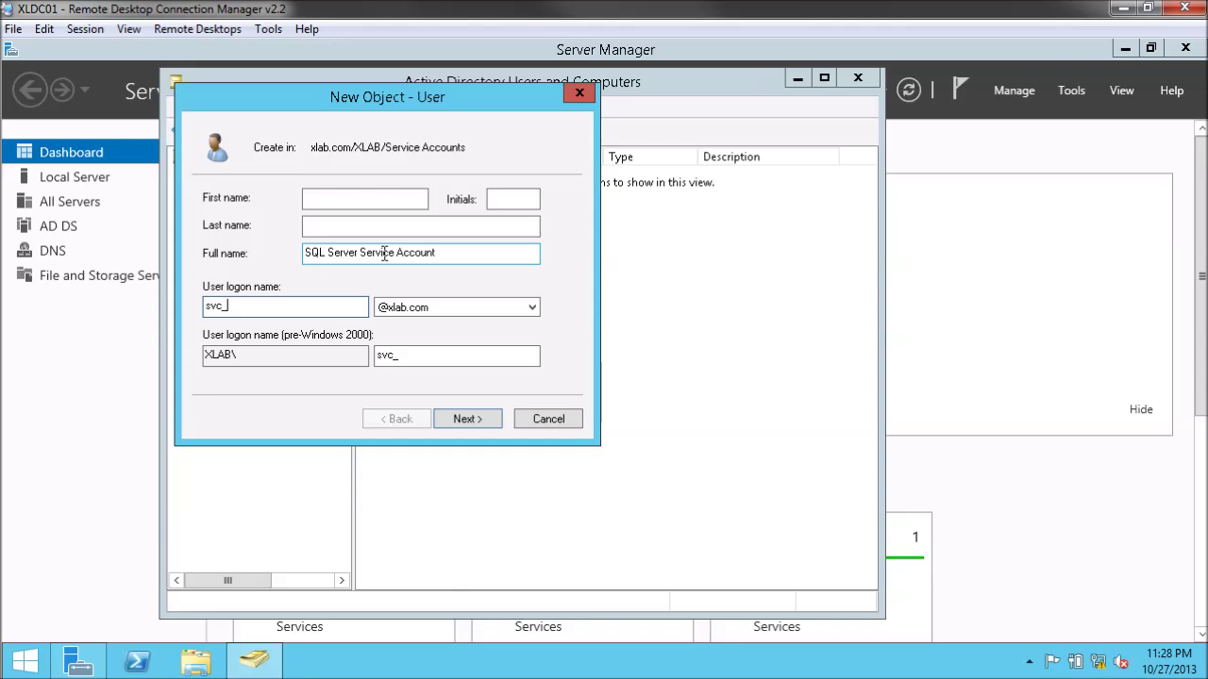
text(sqlserver)
key(Return)
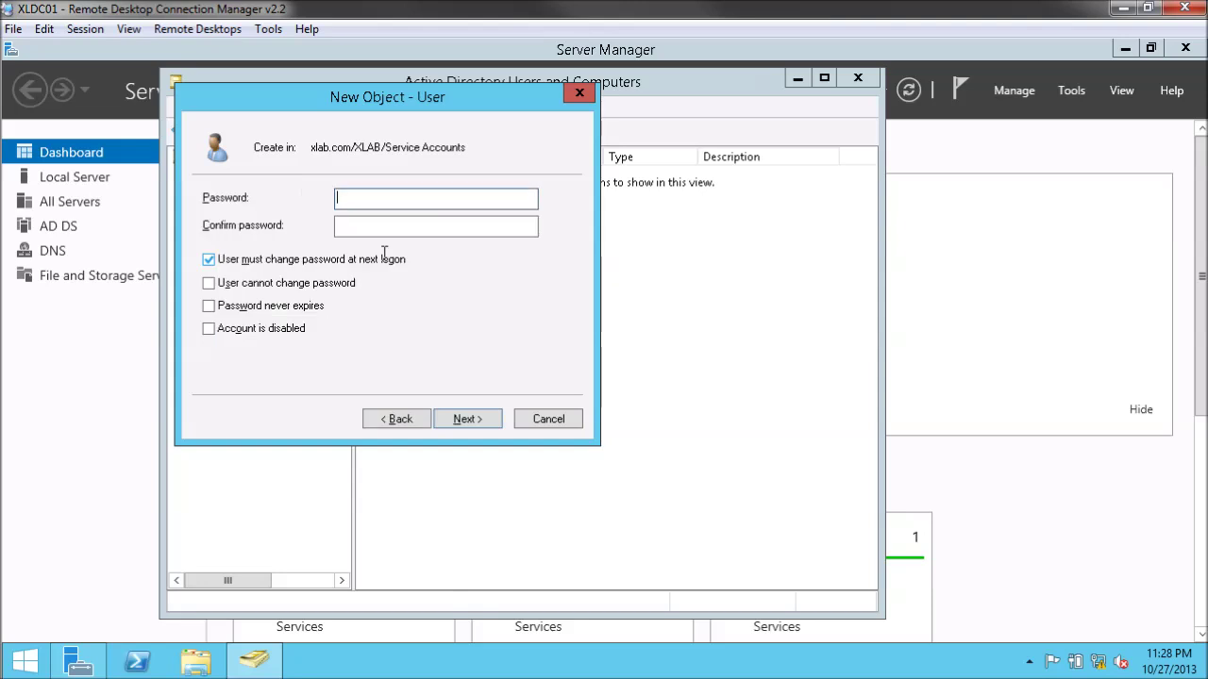
Step: Enter and confirm the SQL service account's password, disable change at next logon, enable Password never expires, and finish creating the user
text(********)
key(Tab)
text(********)
click(384, 259)
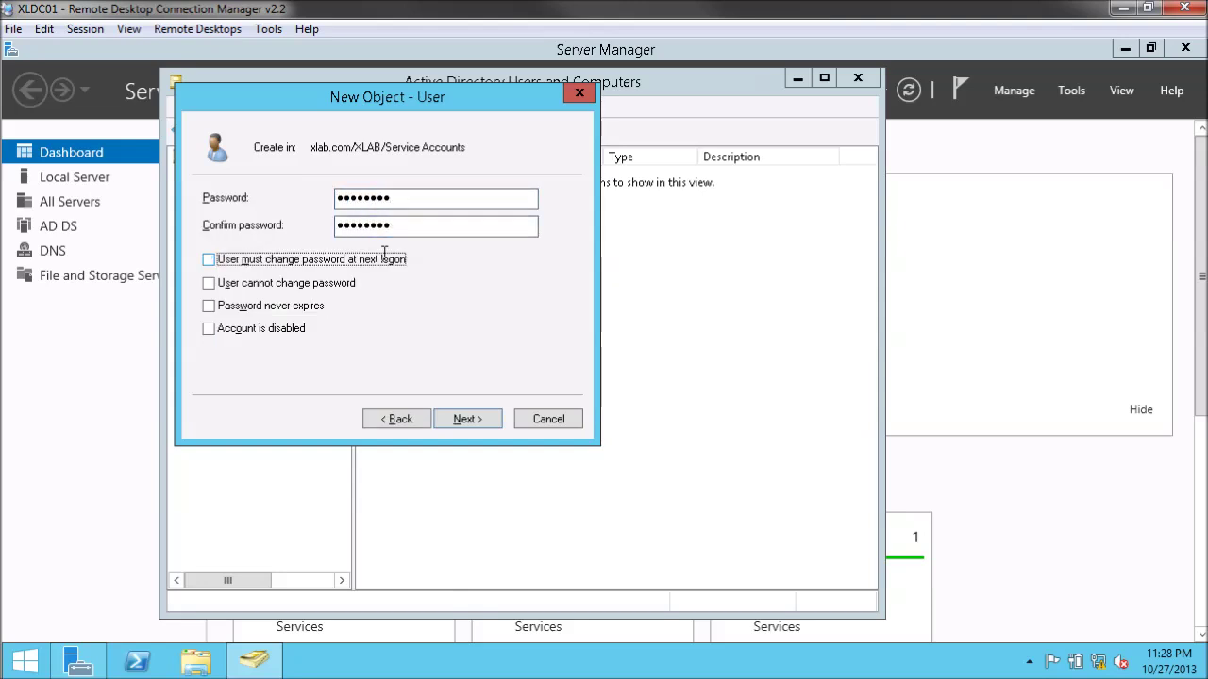
key(Tab)
key(Tab)
key(space)
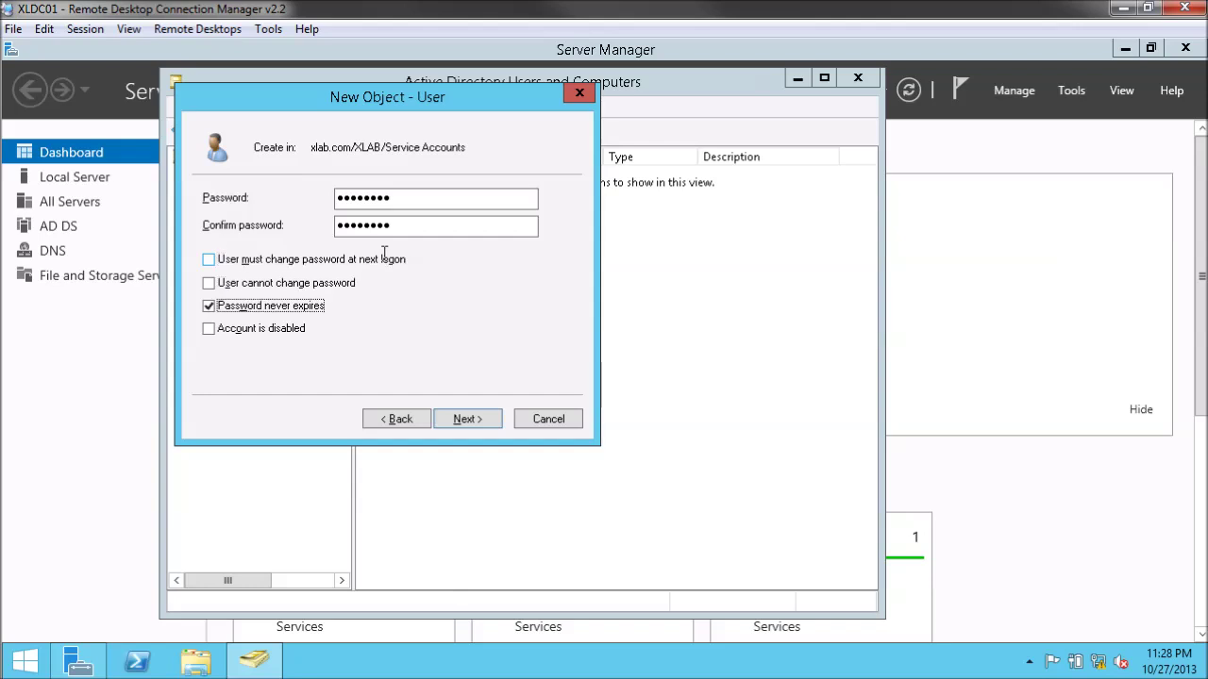
key(Return)
key(Return)
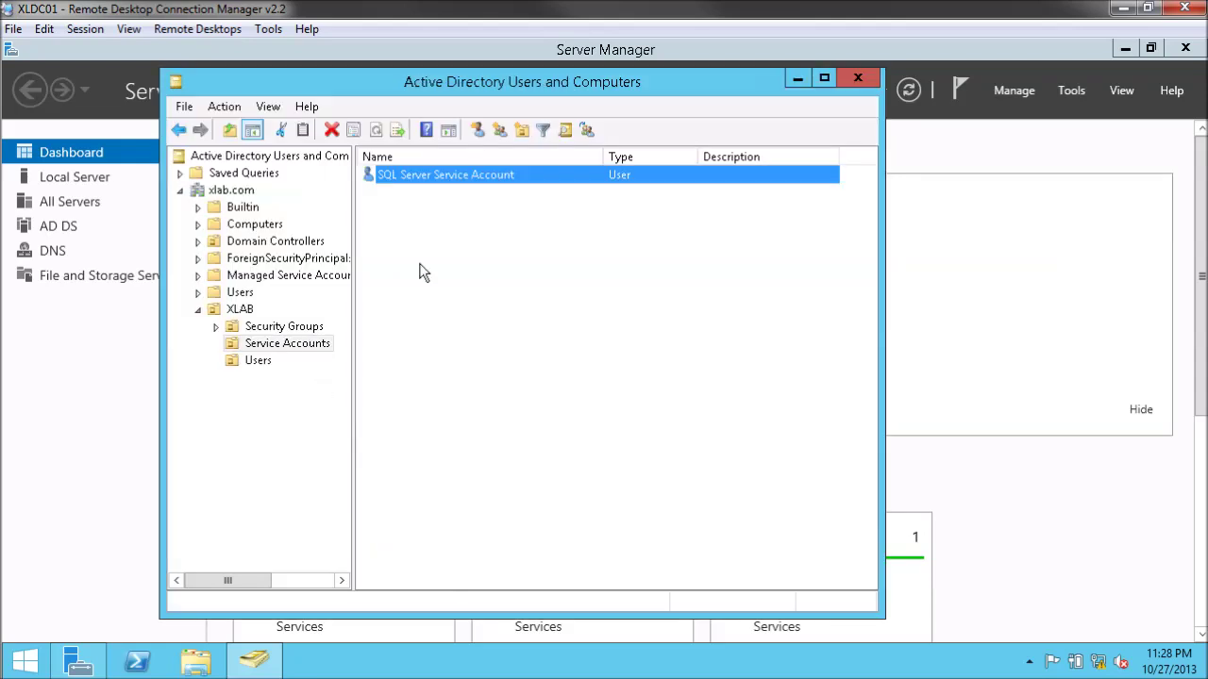
Step: Begin another user in Service Accounts with full name "SCOM Management Server Action Account" and logon name svc_scomaa
right_click(426, 221)
mouse_move(486, 301)
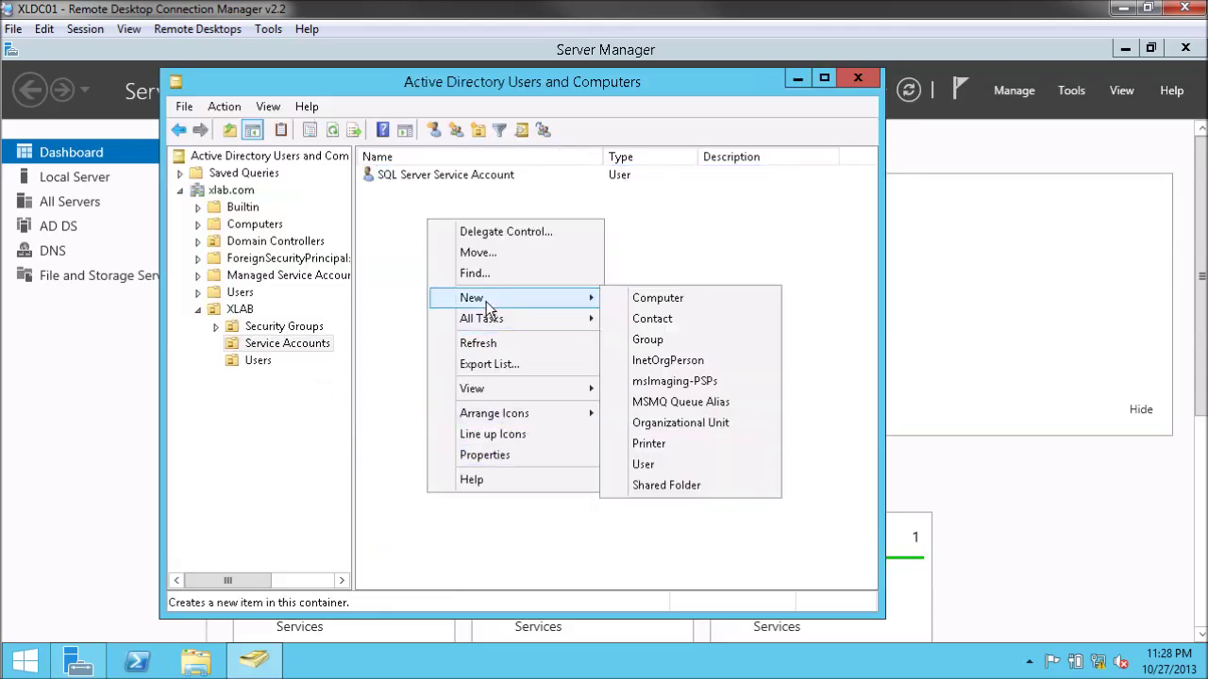
click(656, 463)
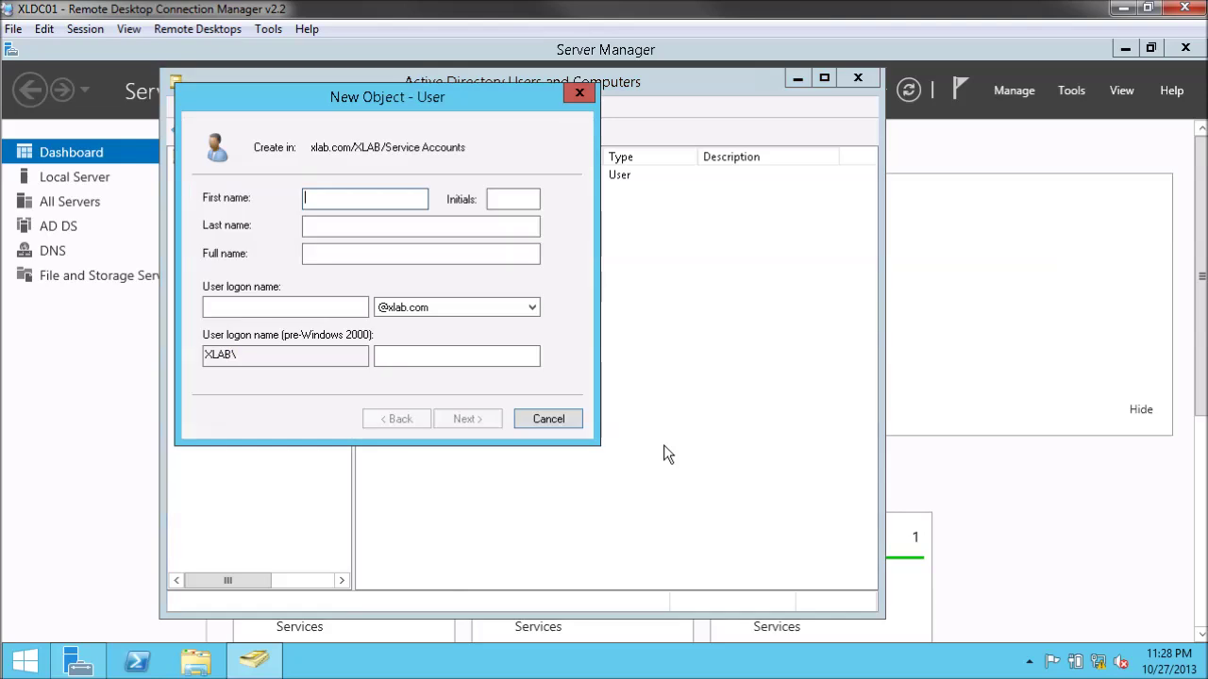
key(Tab)
key(Tab)
key(Tab)
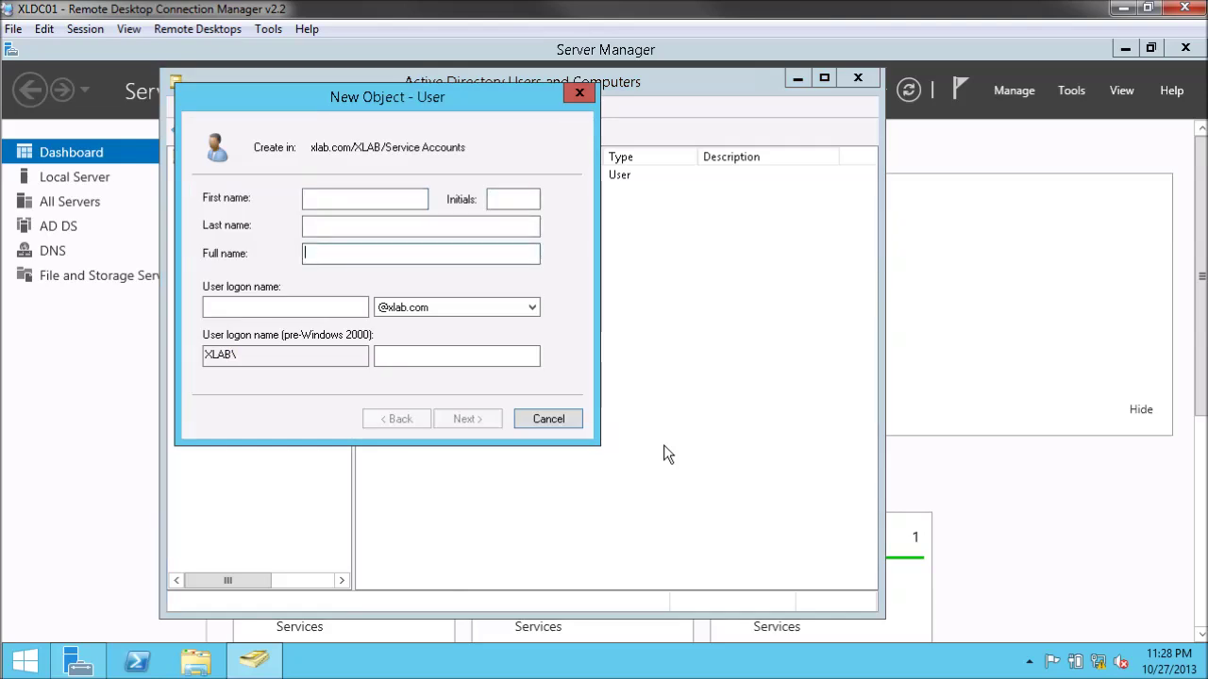
text(SCOM Management Server Action Account)
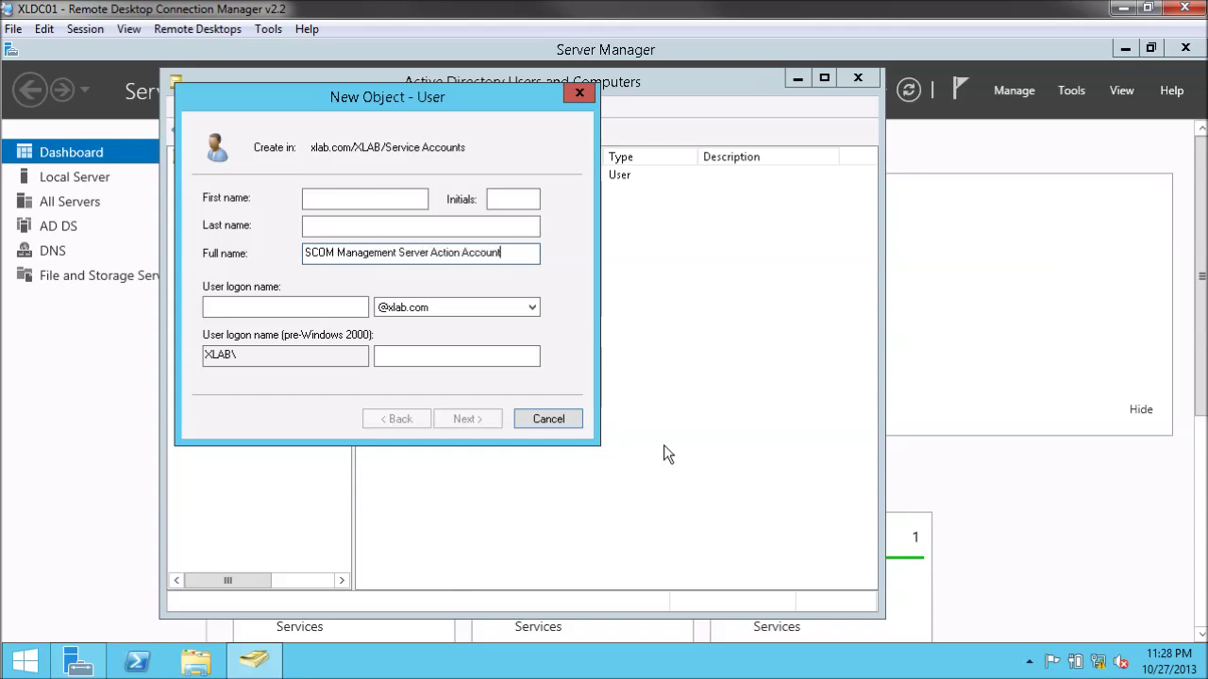
key(Tab)
text(svc_)
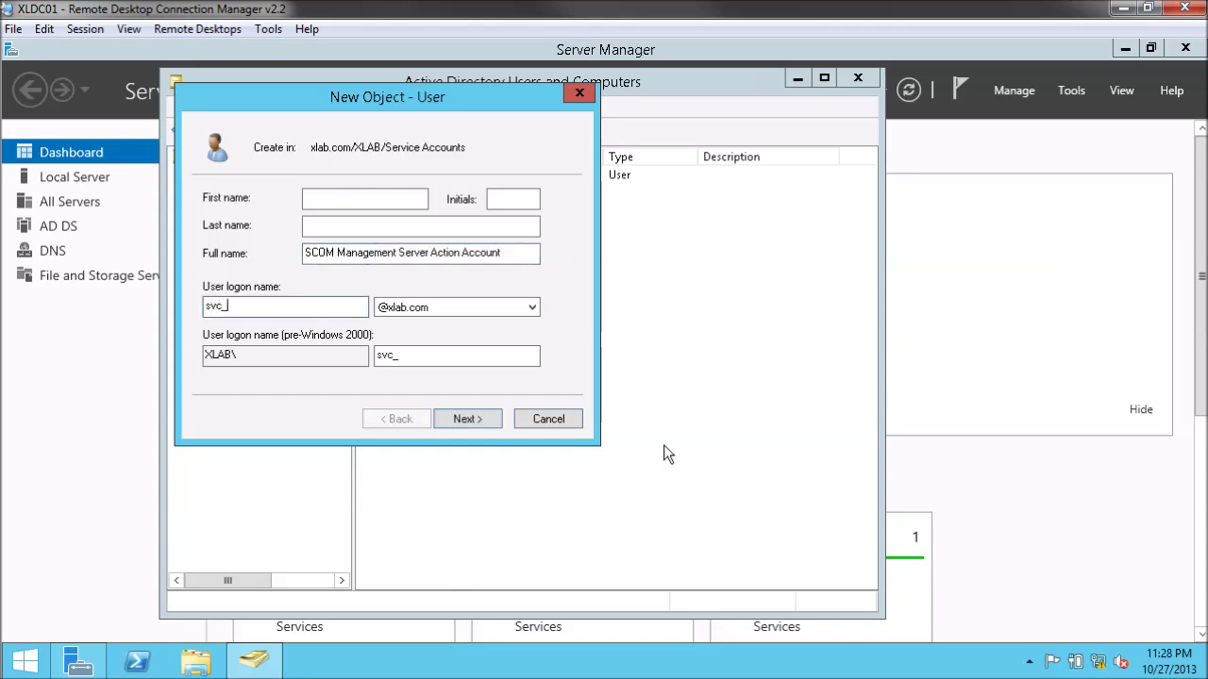
text(scomaa)
key(Return)
Step: Enter and confirm the SCOM action account's password, disable change at next logon, enable Password never expires, and finish creating the user
text(*********)
key(Tab)
text(*********)
key(Tab)
key(space)
key(Tab)
key(Tab)
key(space)
key(Return)
key(Return)
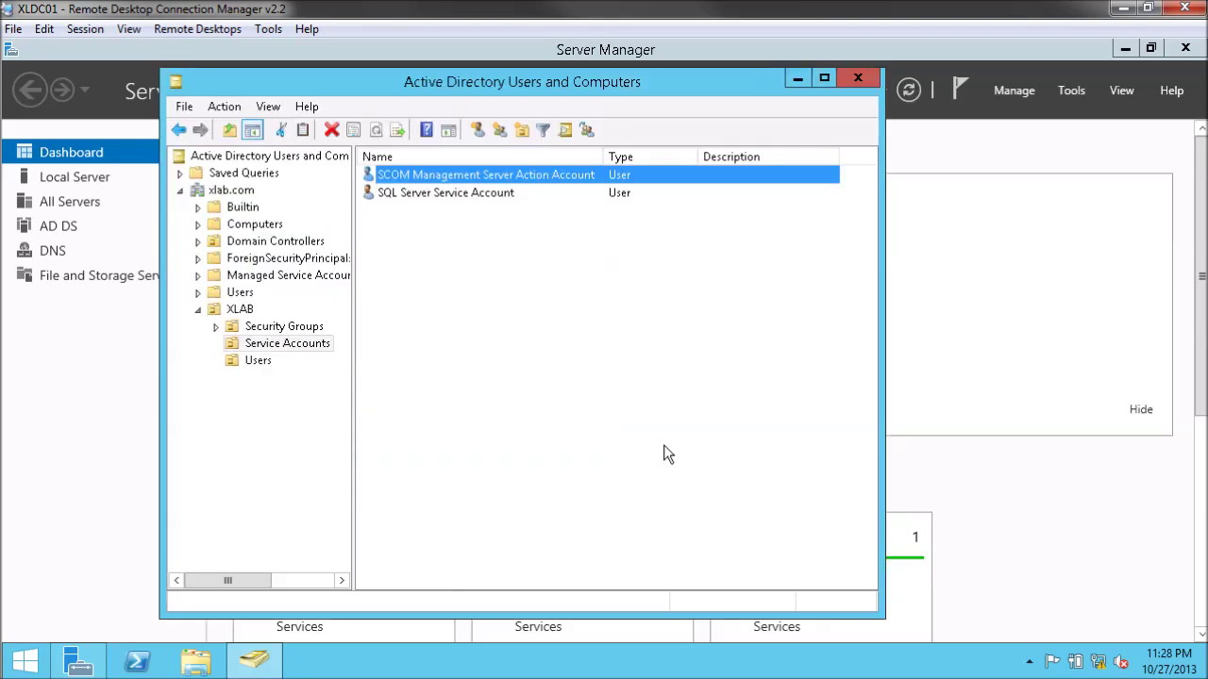
Step: Begin a new user in Service Accounts with full name "SCOM Config and Data Access Service Account" and logon name svc_scomdas
right_click(439, 293)
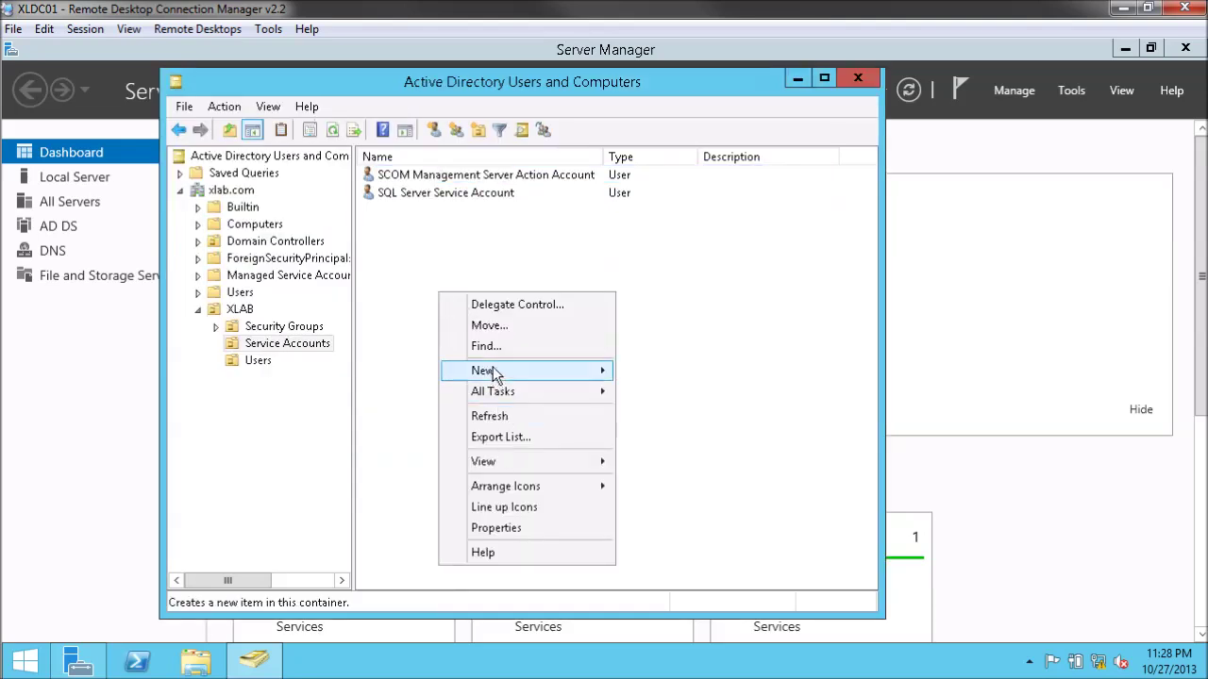
mouse_move(505, 373)
click(680, 539)
click(418, 255)
text(SCOM )
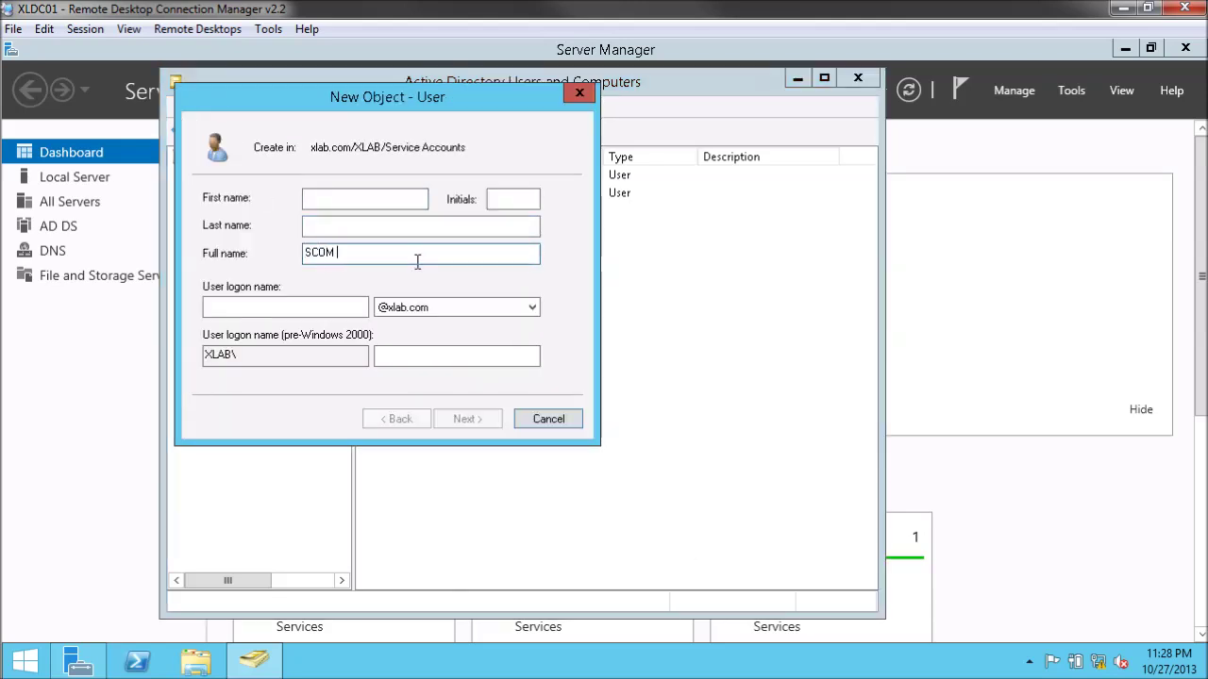
text(Config and Dat)
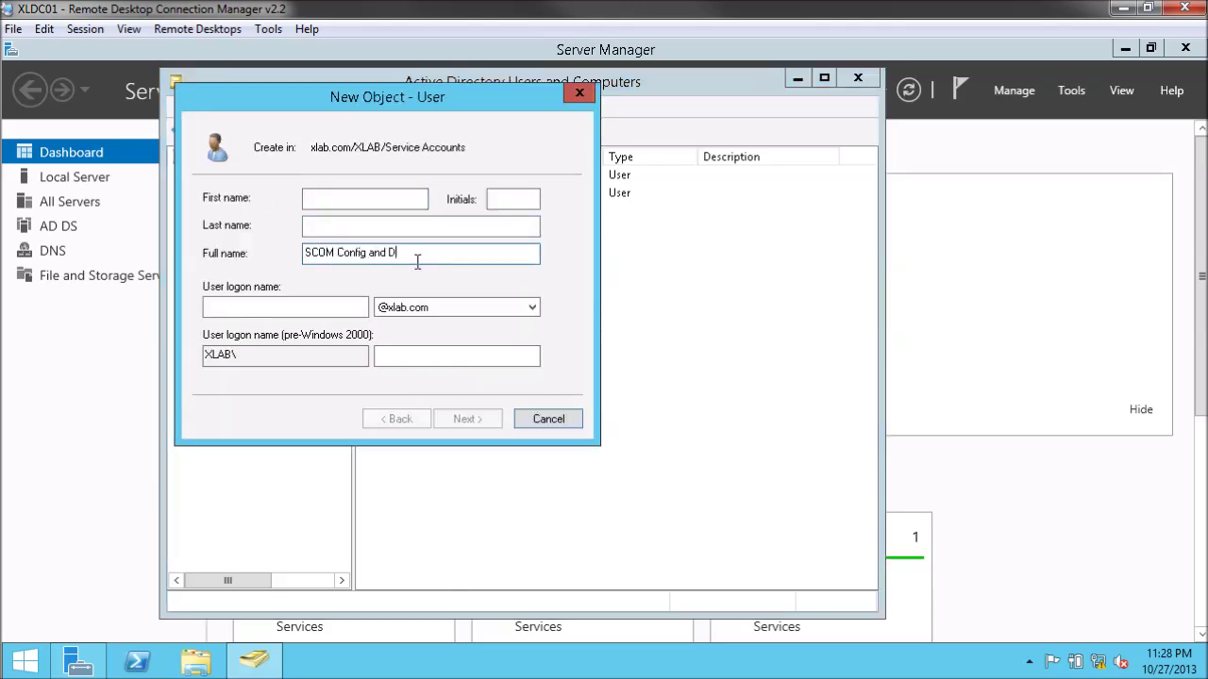
key(BackSpace)
key(BackSpace)
text(ata Access Service Accouun)
key(BackSpace)
key(BackSpace)
key(BackSpace)
text(unt)
key(Tab)
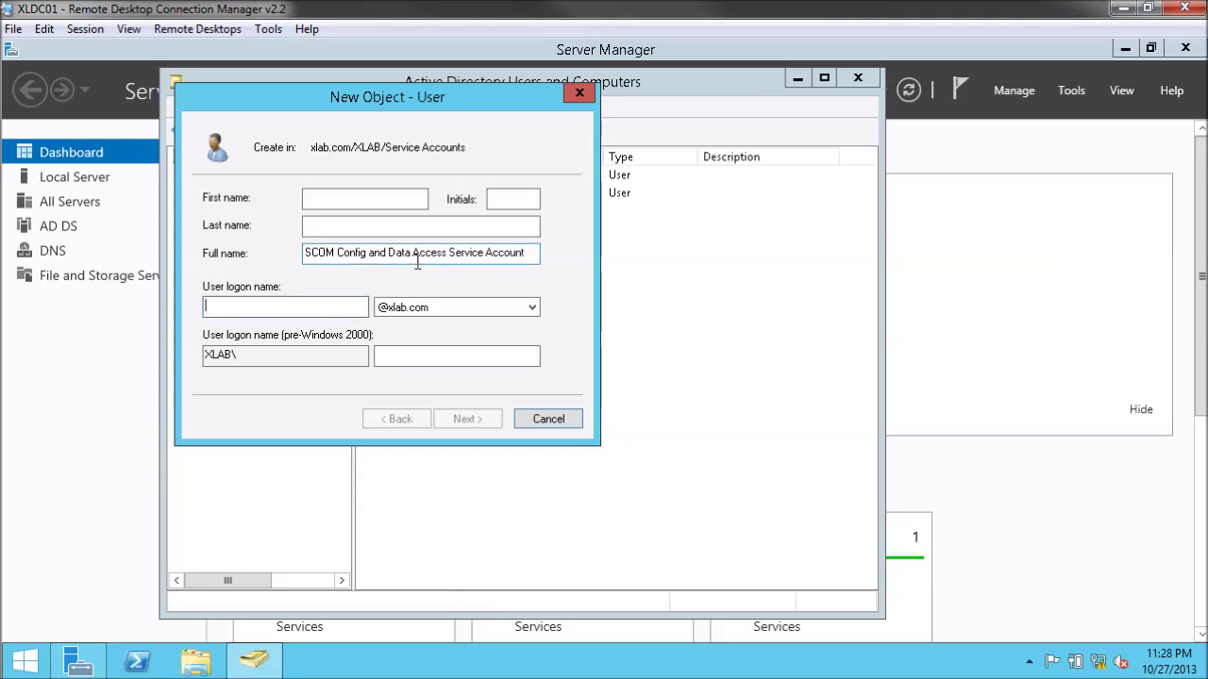
text(svc_scom)
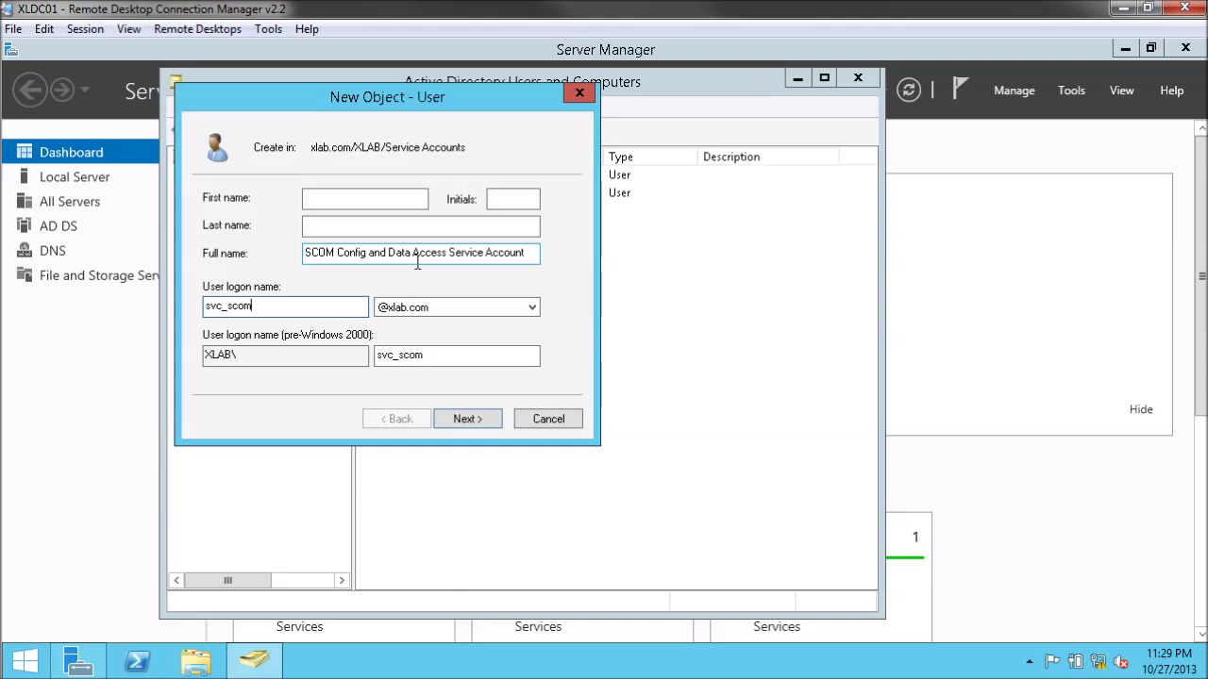
text(das)
key(Return)
Step: Enter and confirm the data access account's password, disable change at next logon, enable Password never expires, and finish creating the user
text(•••••••••)
key(Tab)
text(•••••••••)
key(Tab)
key(space)
key(Tab)
key(Tab)
key(Return)
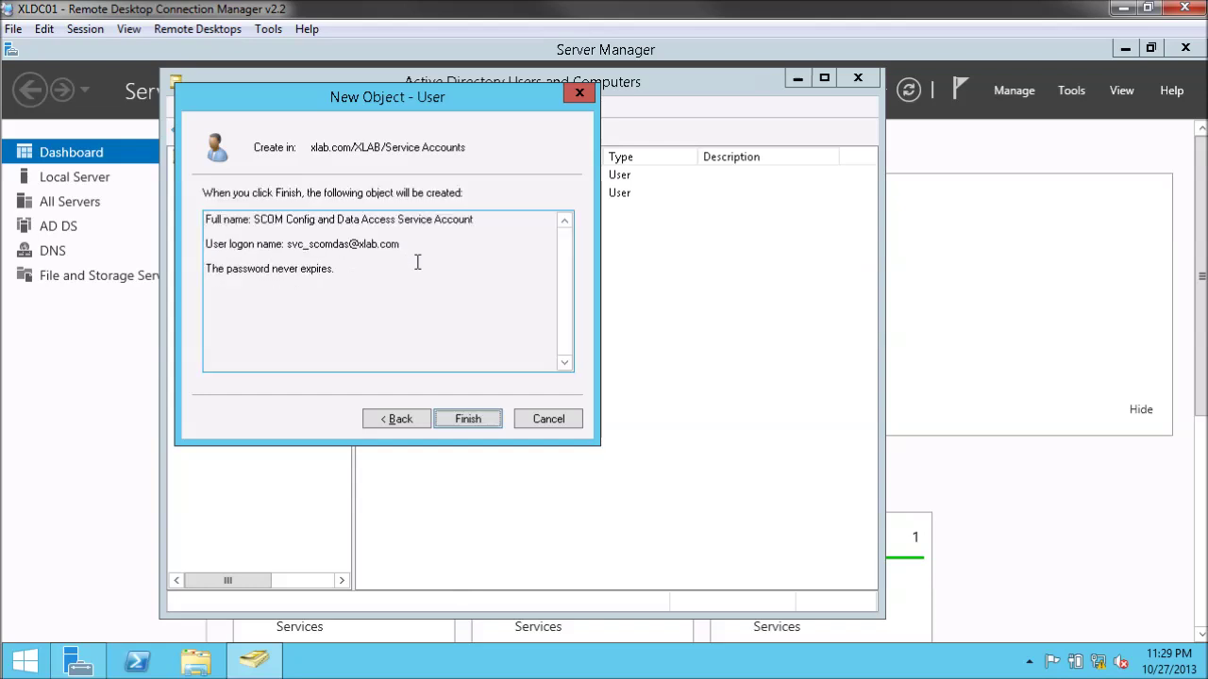
key(Return)
Step: Begin a new user in Service Accounts with full name "SCOM Data Reader Account" and logon name svc_scomdard
right_click(511, 307)
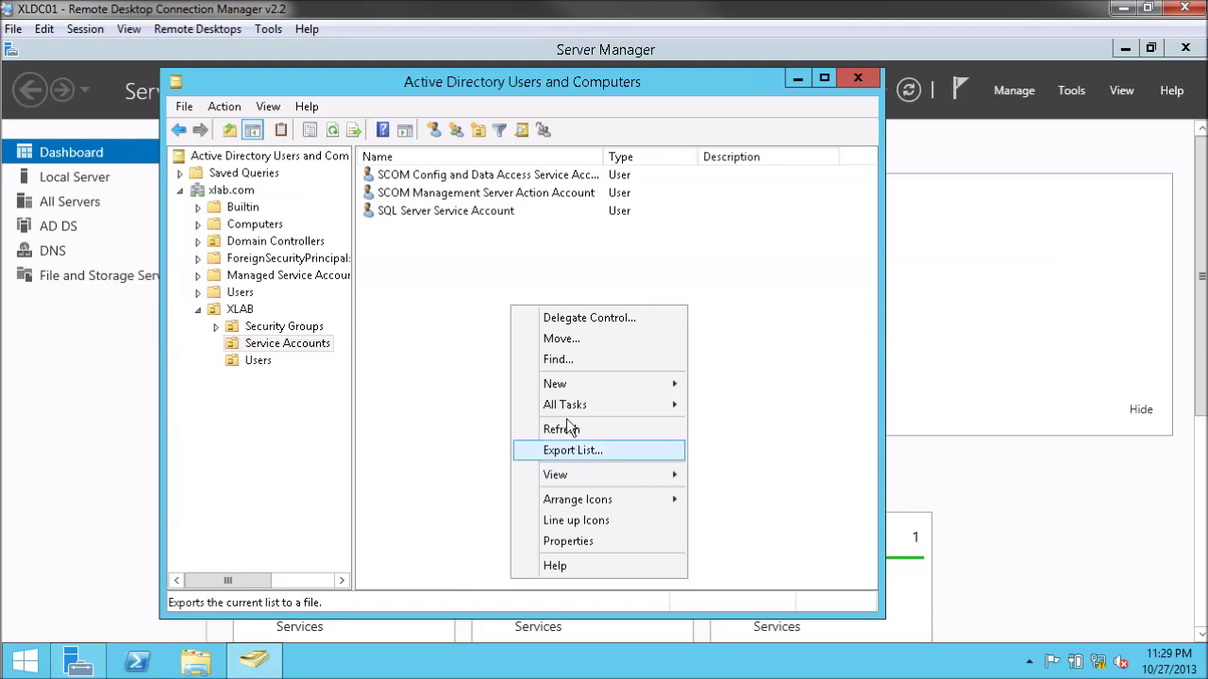
mouse_move(563, 379)
click(770, 550)
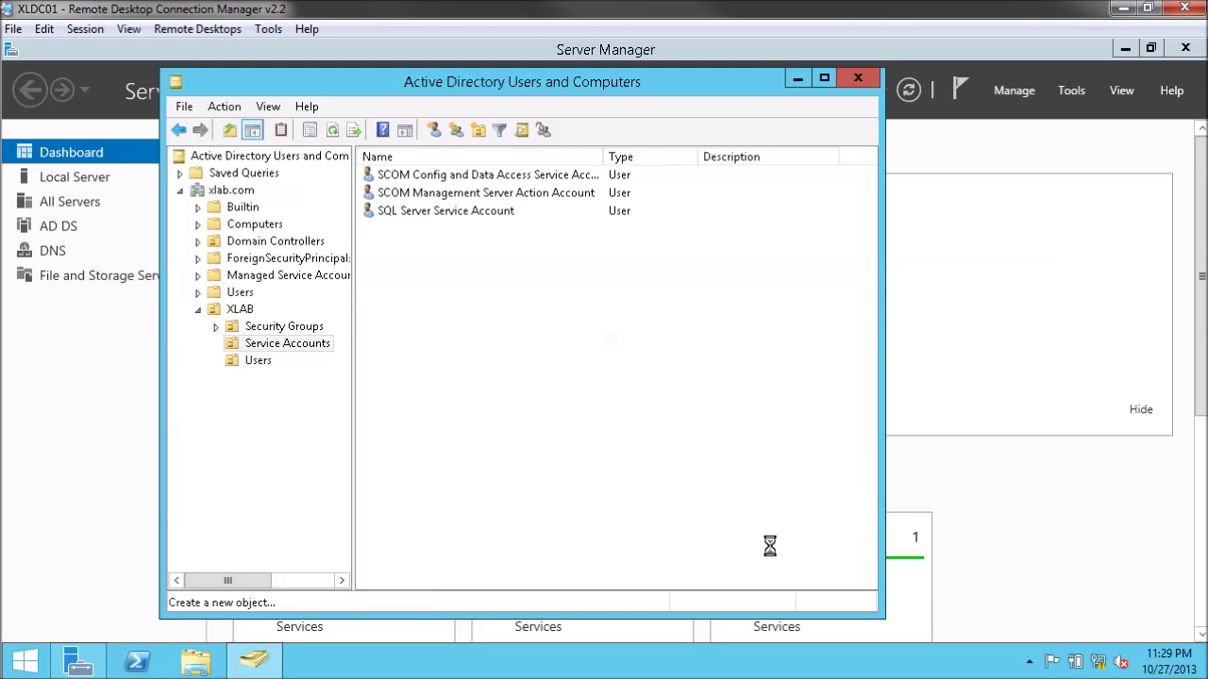
key(Tab)
key(Tab)
key(Tab)
text(S)
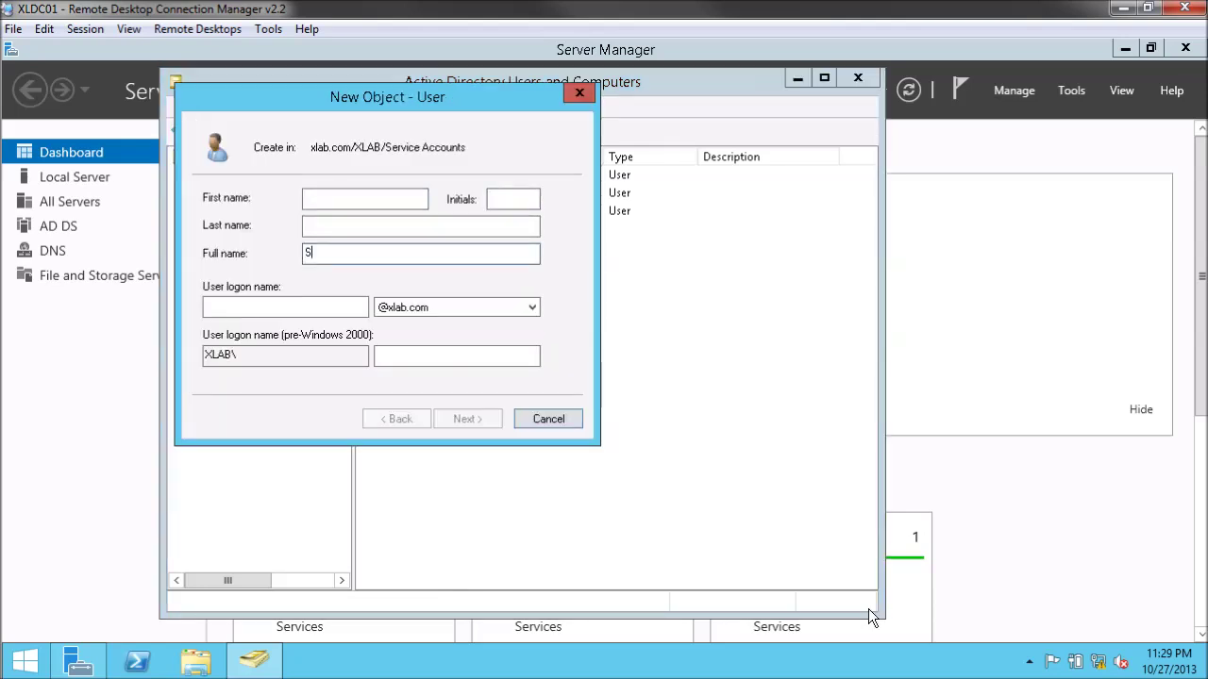
text(COM Data Reader Account)
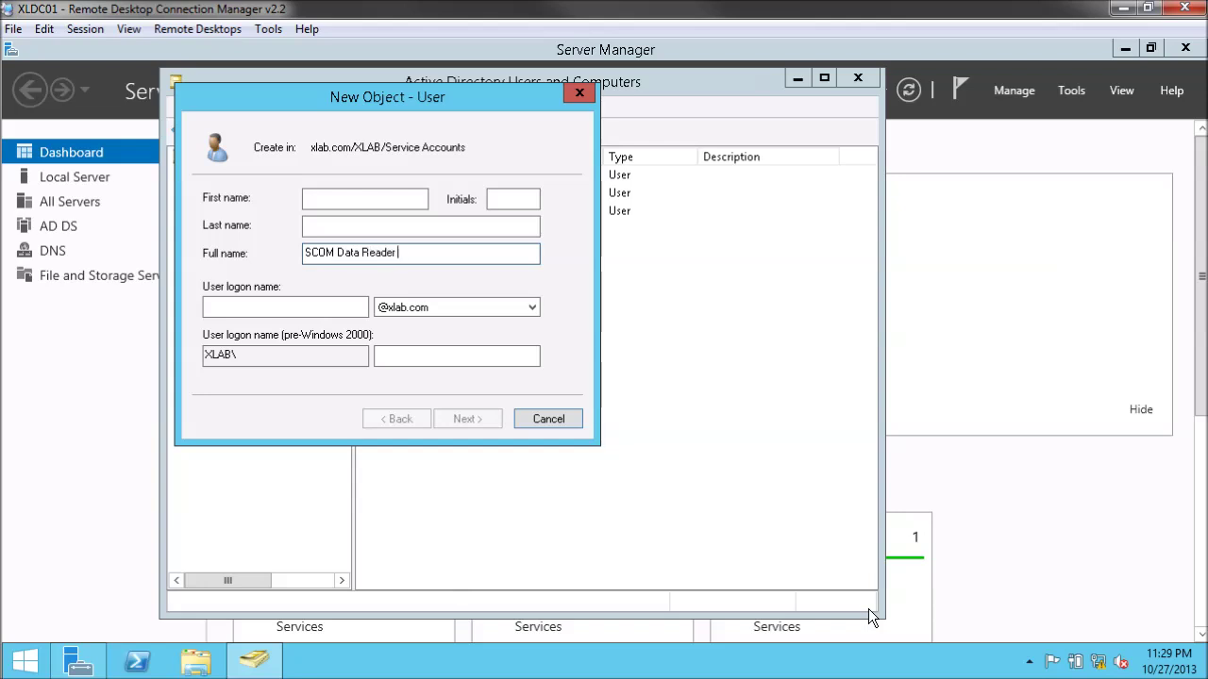
key(Tab)
text(svc)
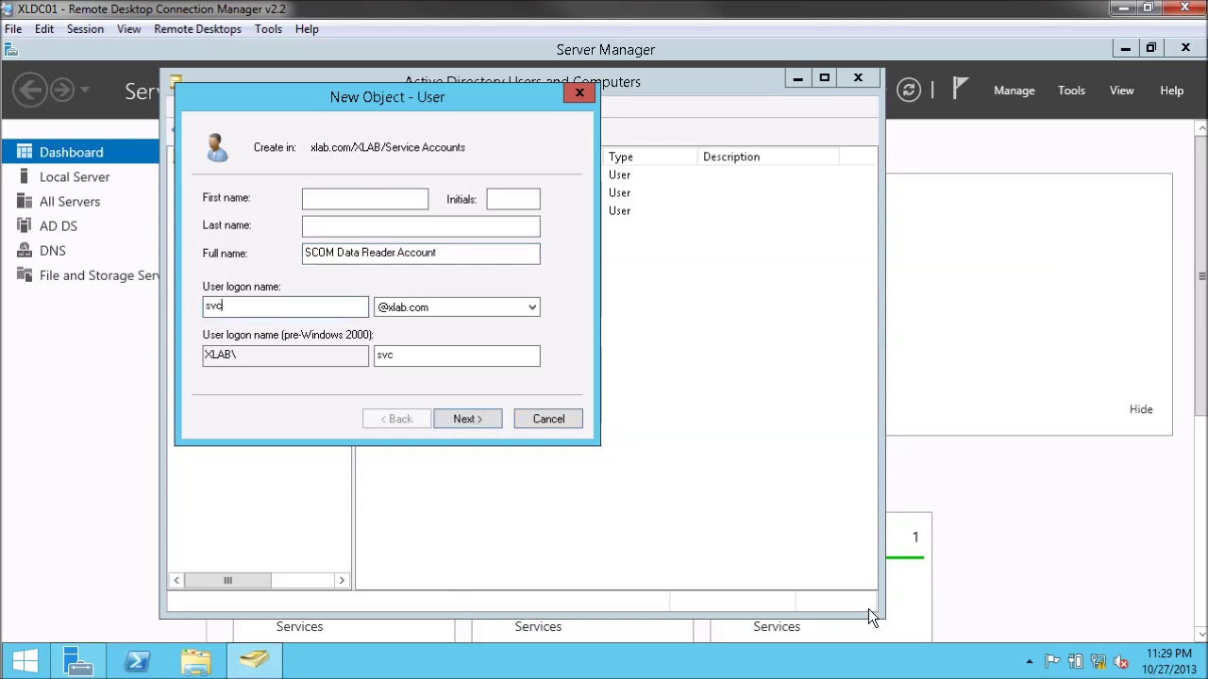
text(_scomdard)
key(Return)
Step: Enter and confirm the data reader account's password, disable change at next logon, enable Password never expires, and finish creating the user
text(********)
key(Tab)
text(********)
key(Tab)
key(space)
key(Tab)
key(Tab)
key(space)
key(Return)
key(Return)
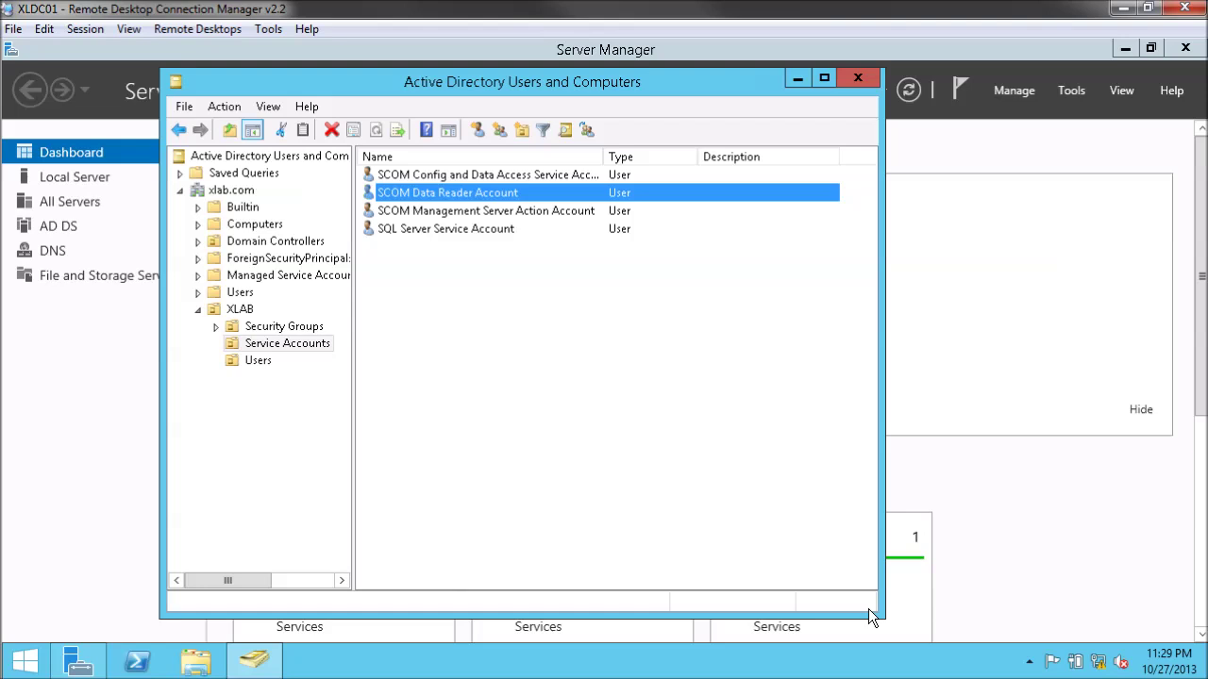
Step: Begin a new user in Service Accounts with full name "SCOM Data Writer Account" and logon name svc_scomdaytwr
right_click(471, 296)
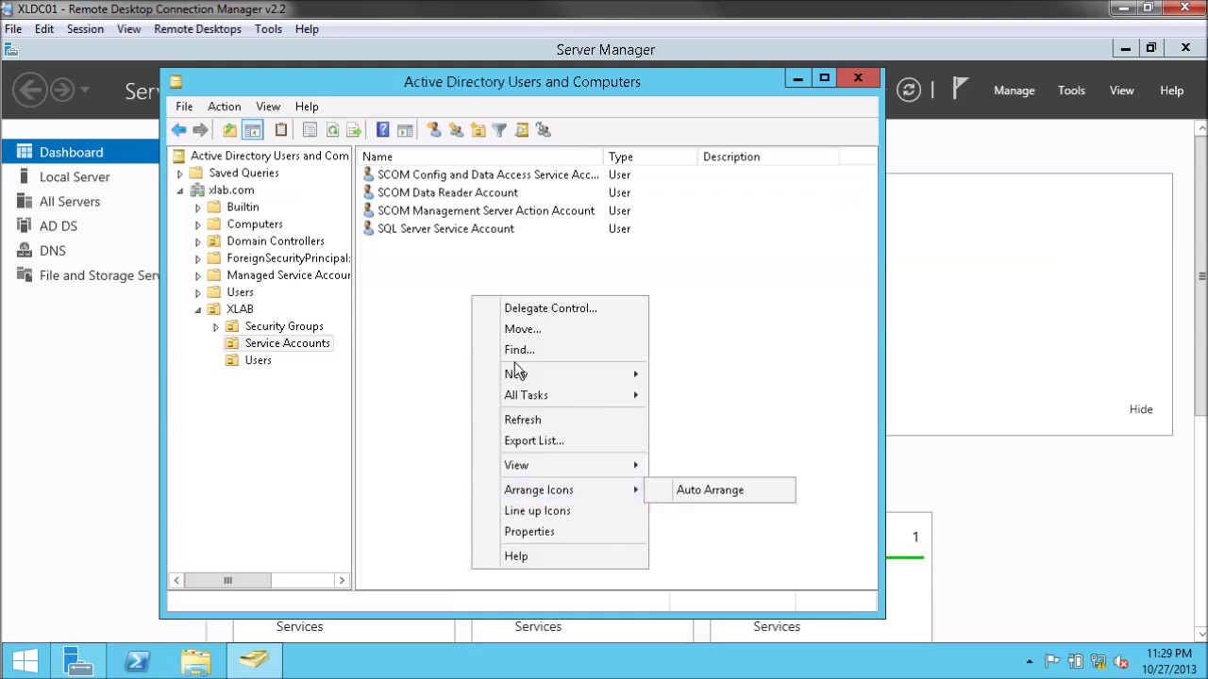
mouse_move(515, 375)
click(703, 542)
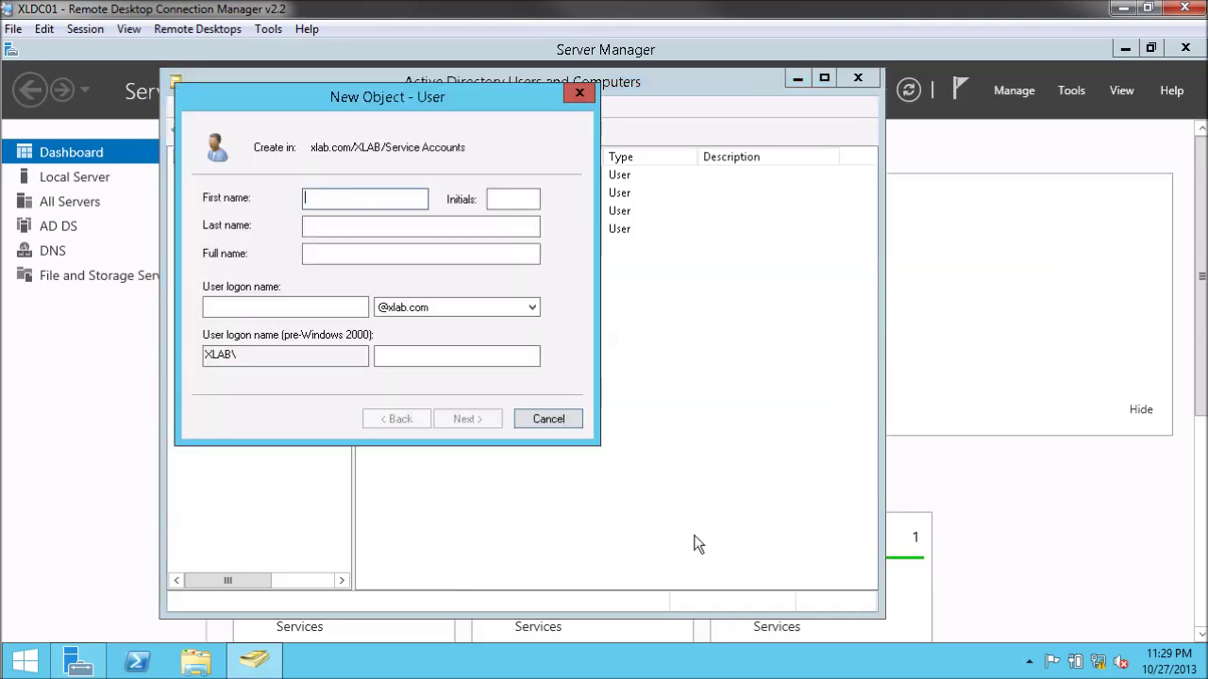
click(314, 249)
text(SCOM)
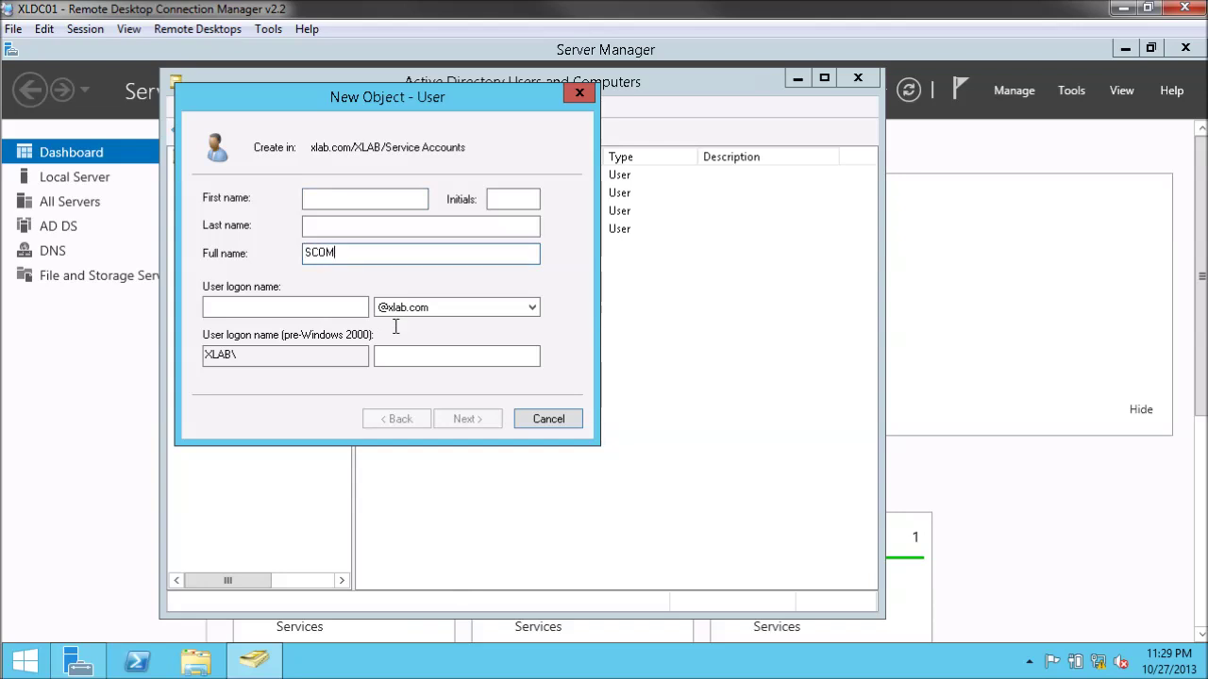
text( Data Writer Account)
key(Tab)
text(svc_)
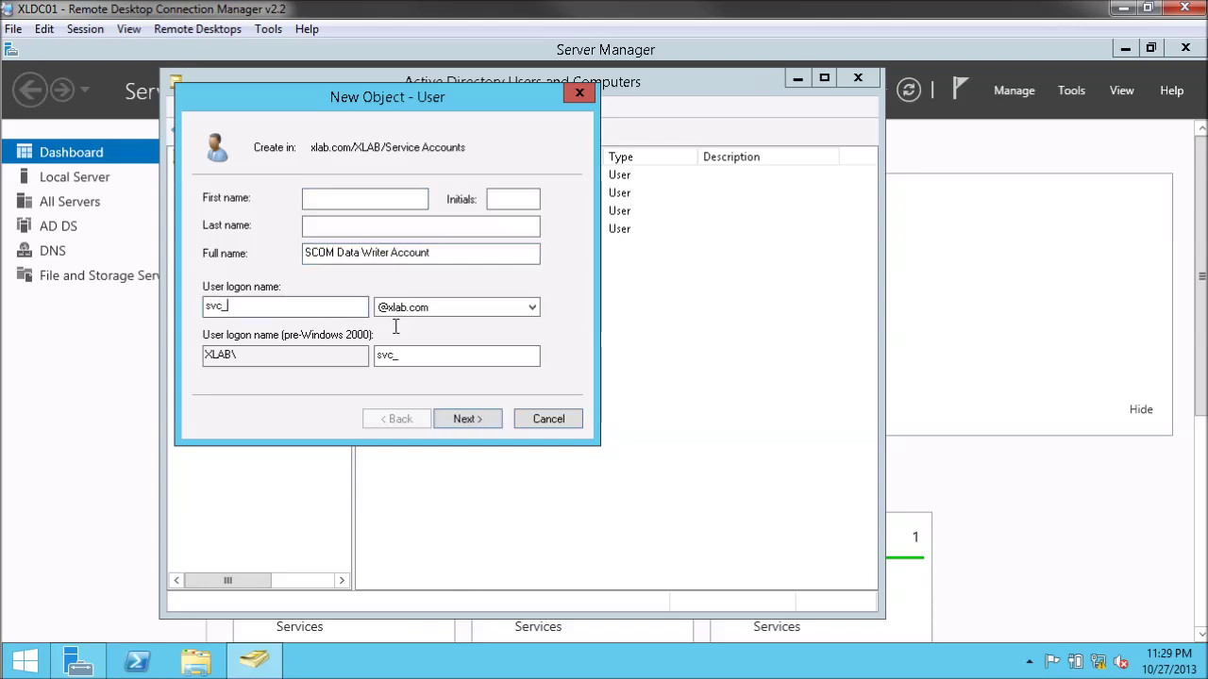
text(scomdaytt)
key(BackSpace)
key(BackSpace)
text(twr)
key(Return)
Step: Enter and confirm the data writer account's password, disable change at next logon, enable Password never expires, and finish creating the user
text(*********)
key(Tab)
text(*********)
key(Tab)
key(space)
key(Tab)
key(Tab)
key(space)
key(Return)
key(Return)
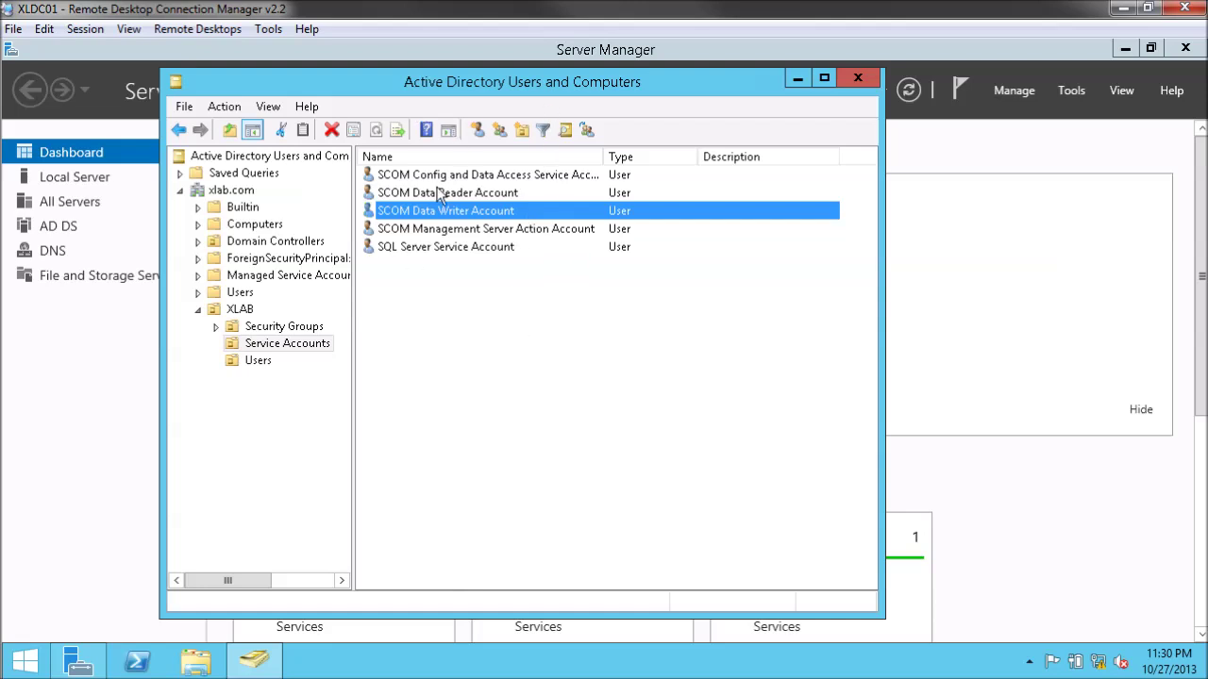
Step: Create a domain local security group named "SCOM Admins" in the Security Groups organizational unit
click(317, 327)
right_click(467, 264)
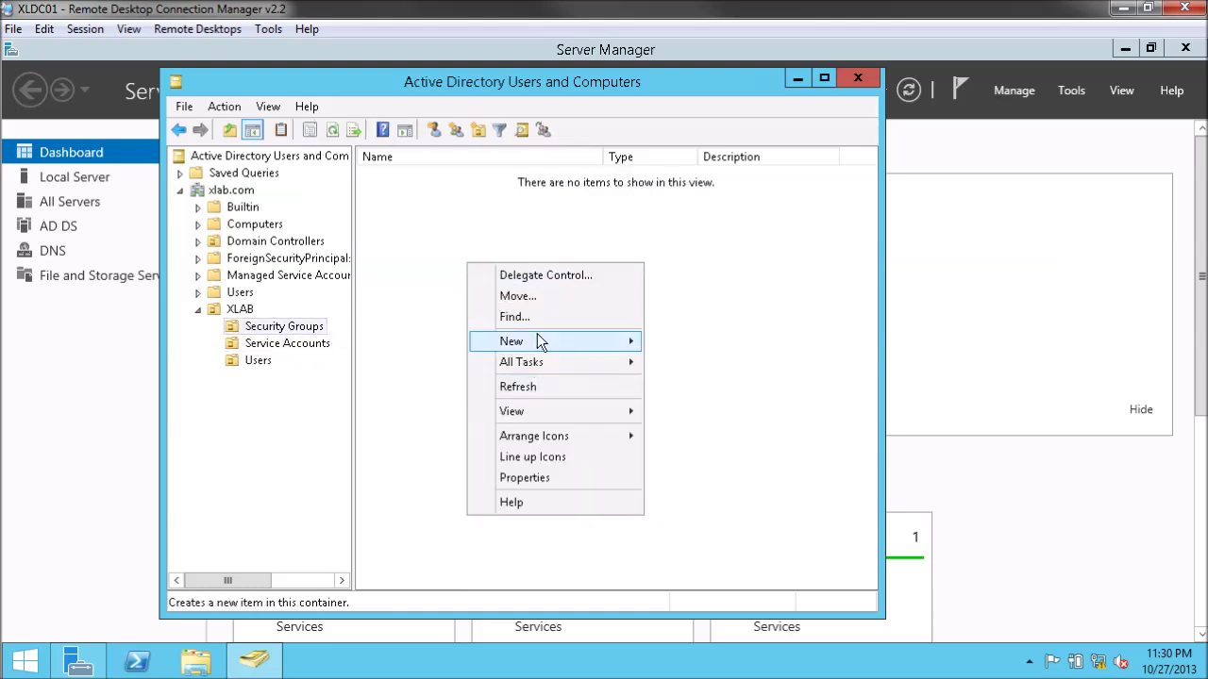
mouse_move(537, 340)
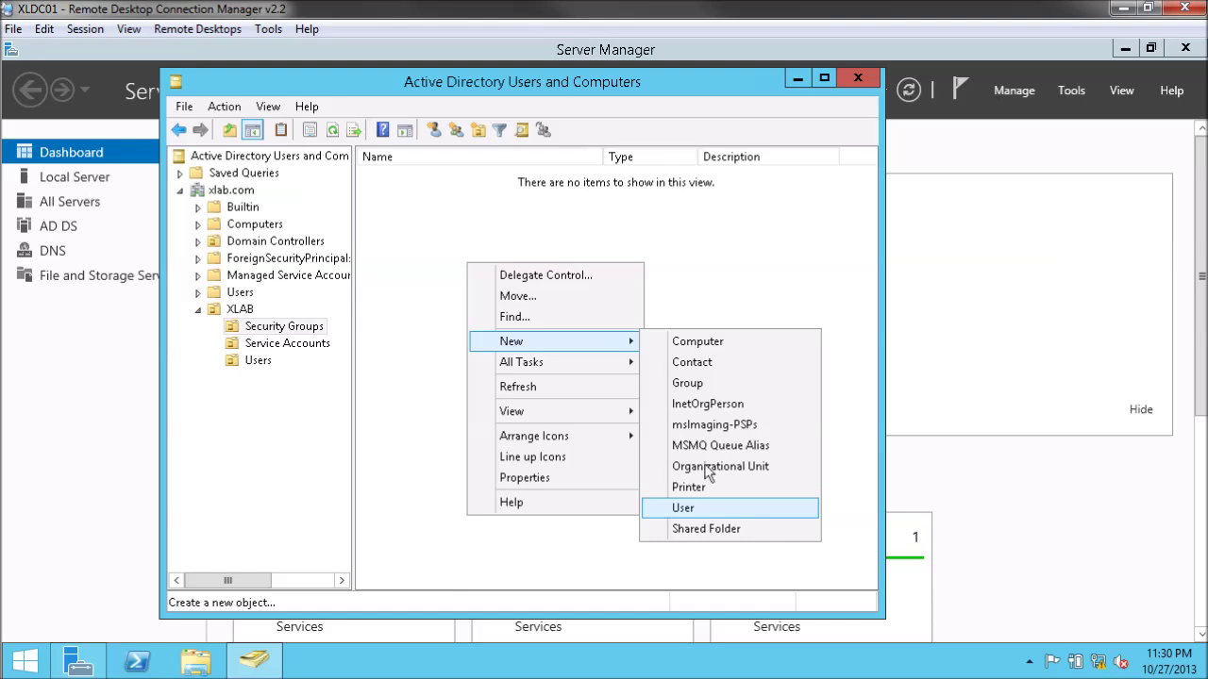
click(703, 382)
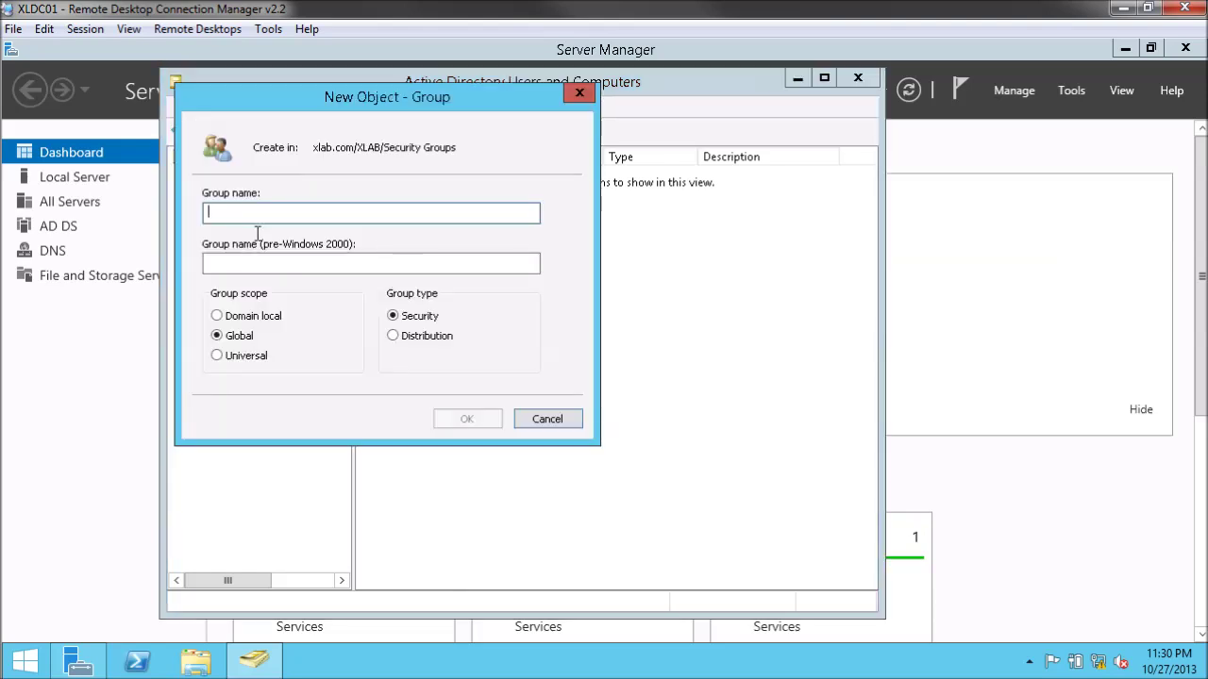
text(SCOM)
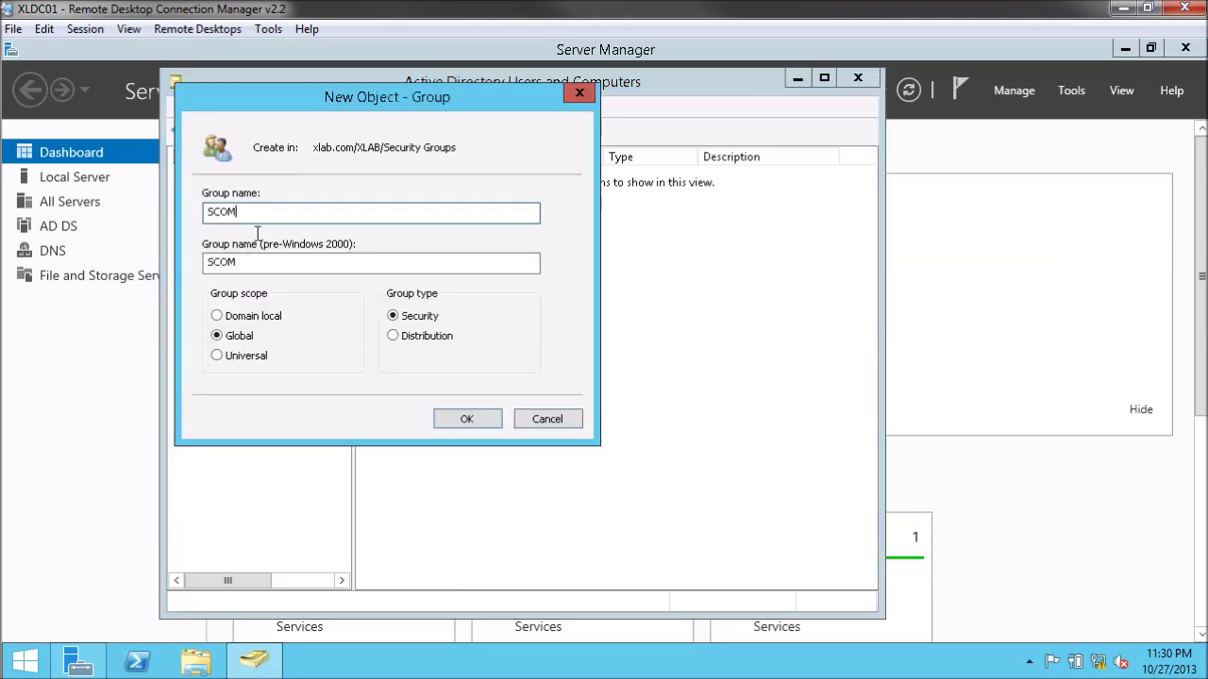
text( Admins)
click(269, 316)
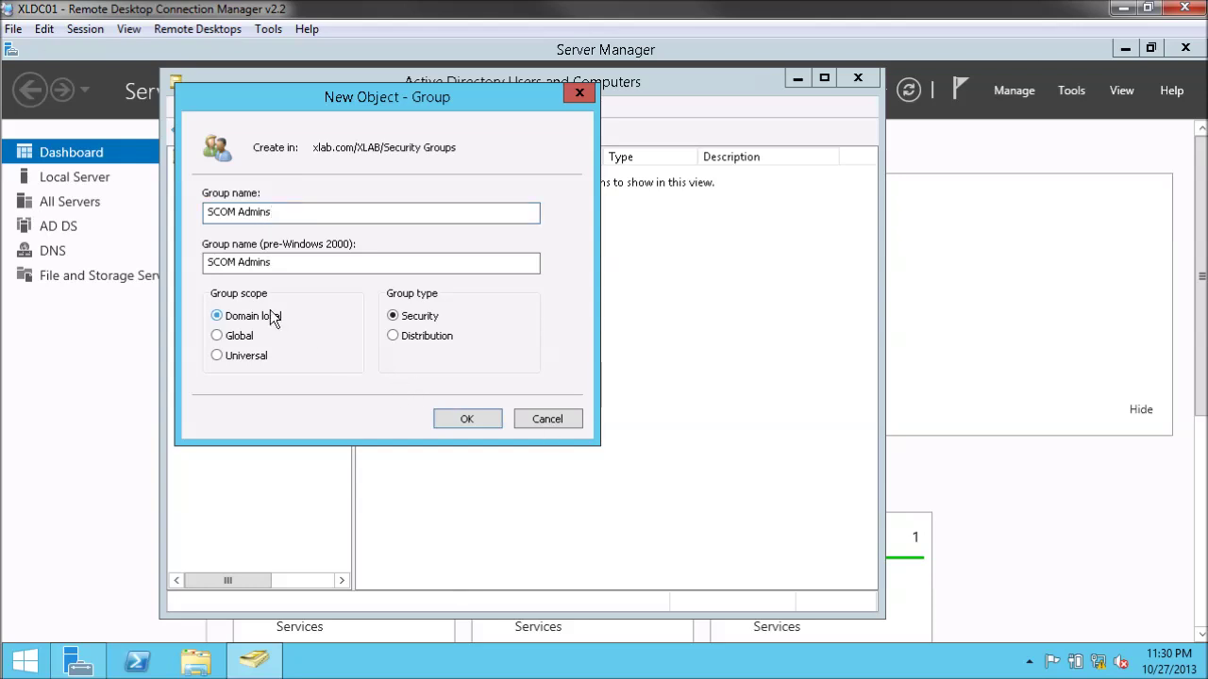
click(474, 423)
Step: Add the administrator's personal user account from XLAB/Users as a member of the SCOM Admins group and save the properties
double_click(397, 178)
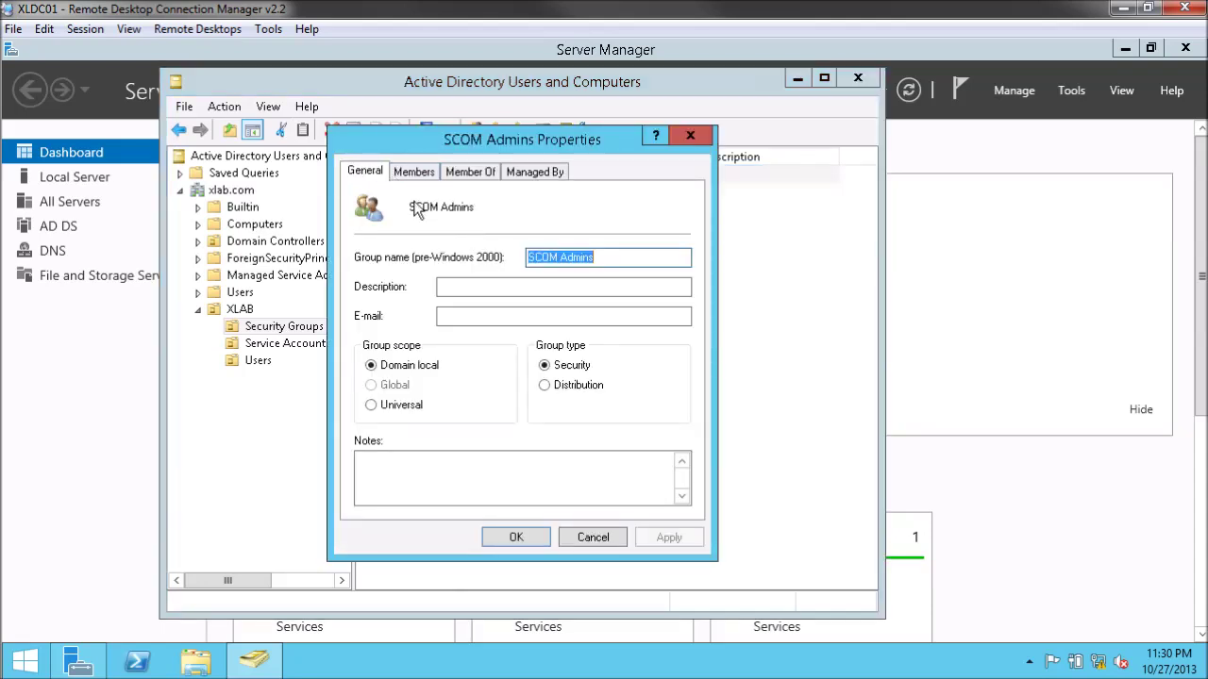
click(412, 173)
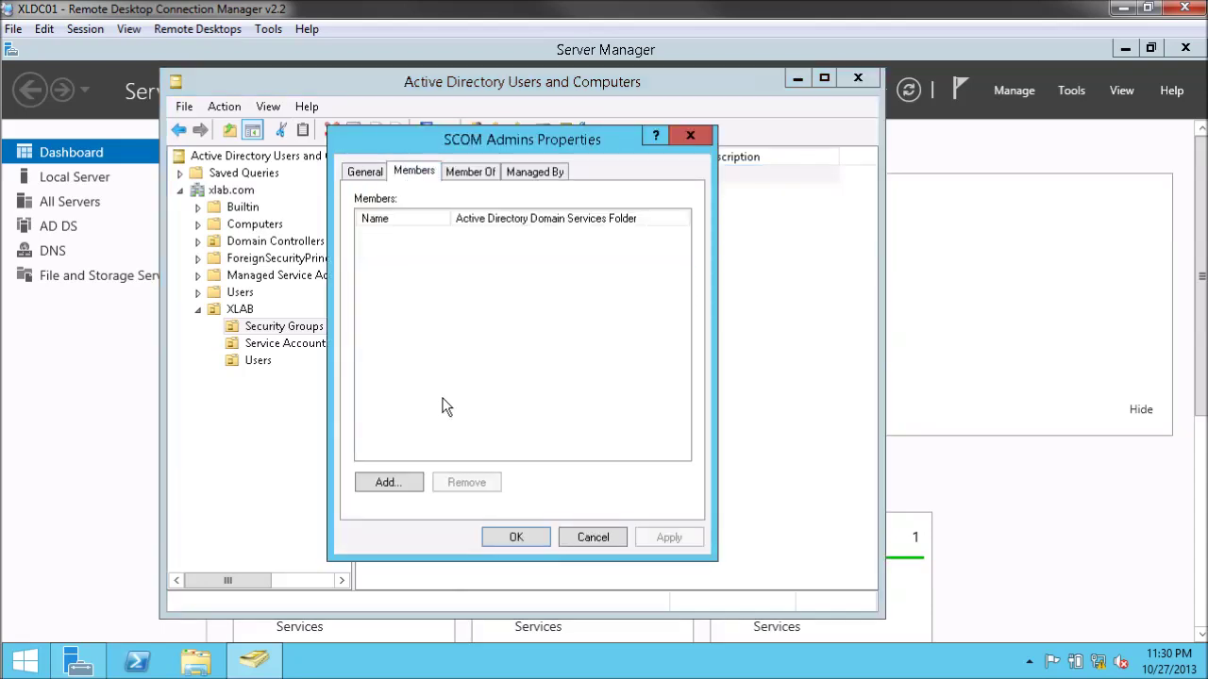
click(400, 482)
text(daniel c)
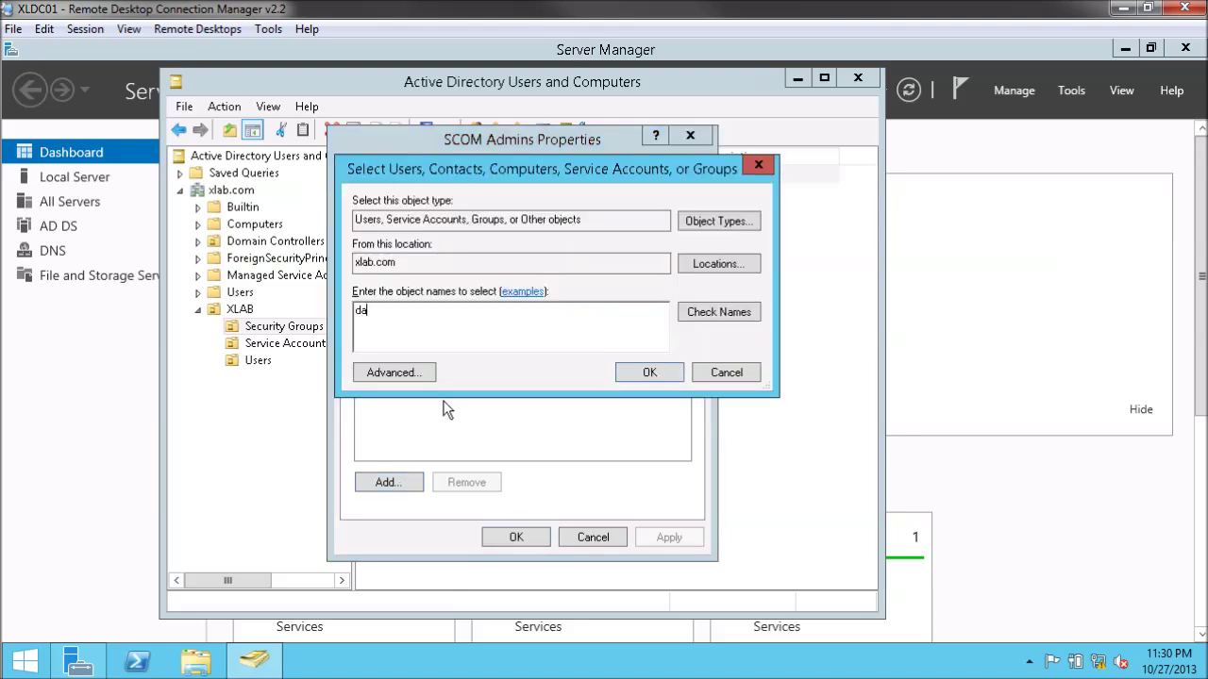
key(Return)
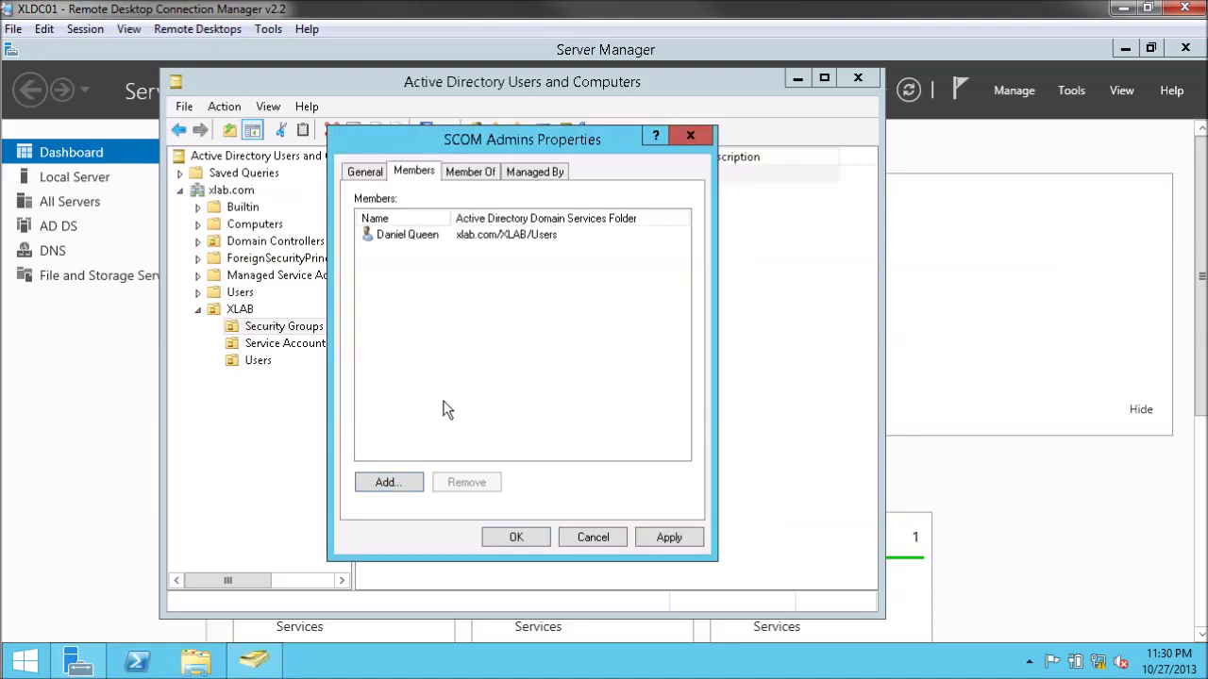
click(535, 536)
Step: Review the accounts in Service Accounts and the group in Security Groups
click(268, 345)
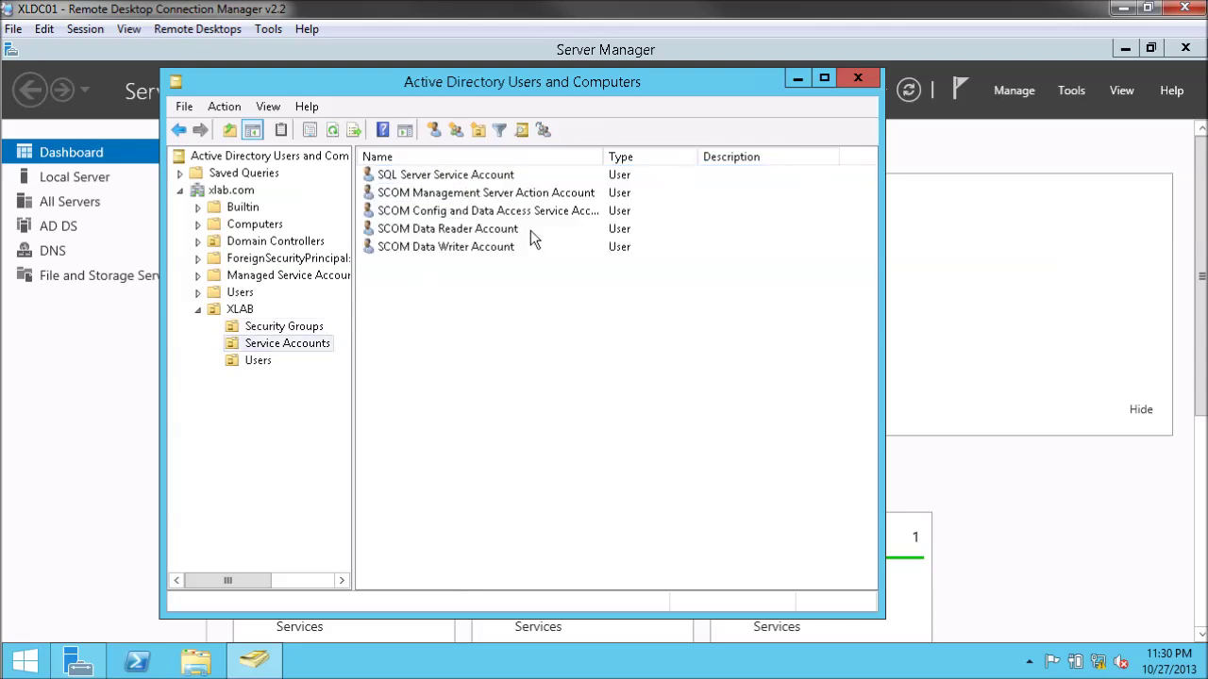
click(462, 178)
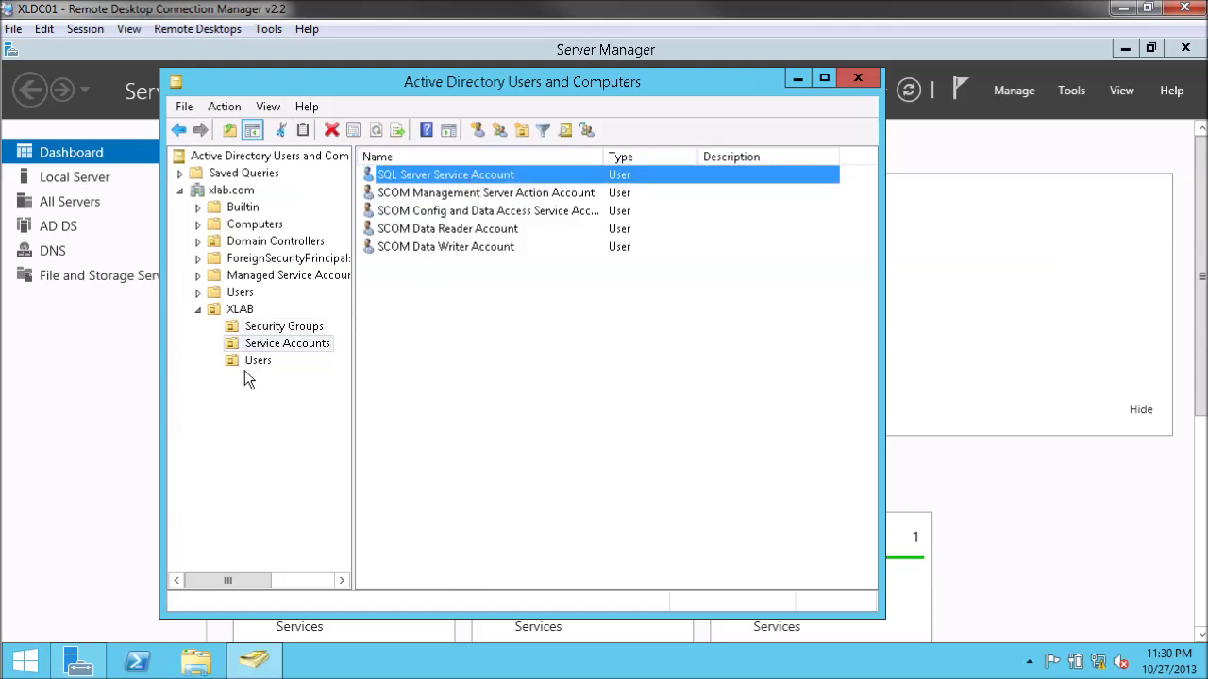
click(279, 327)
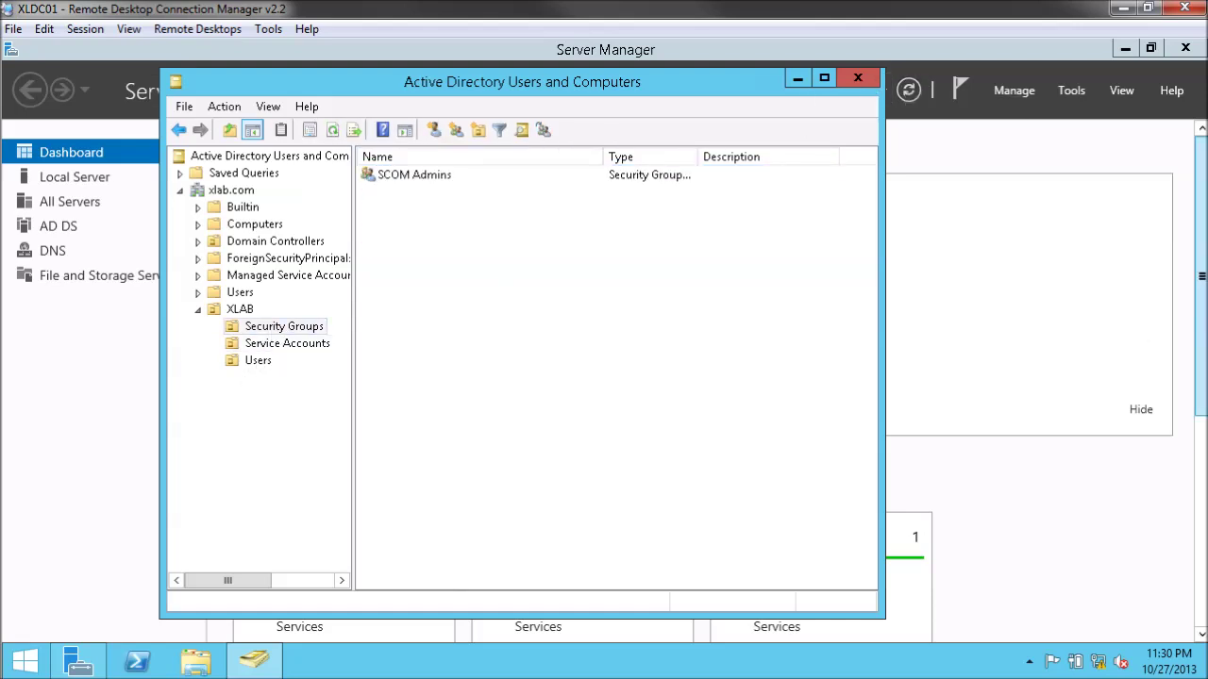